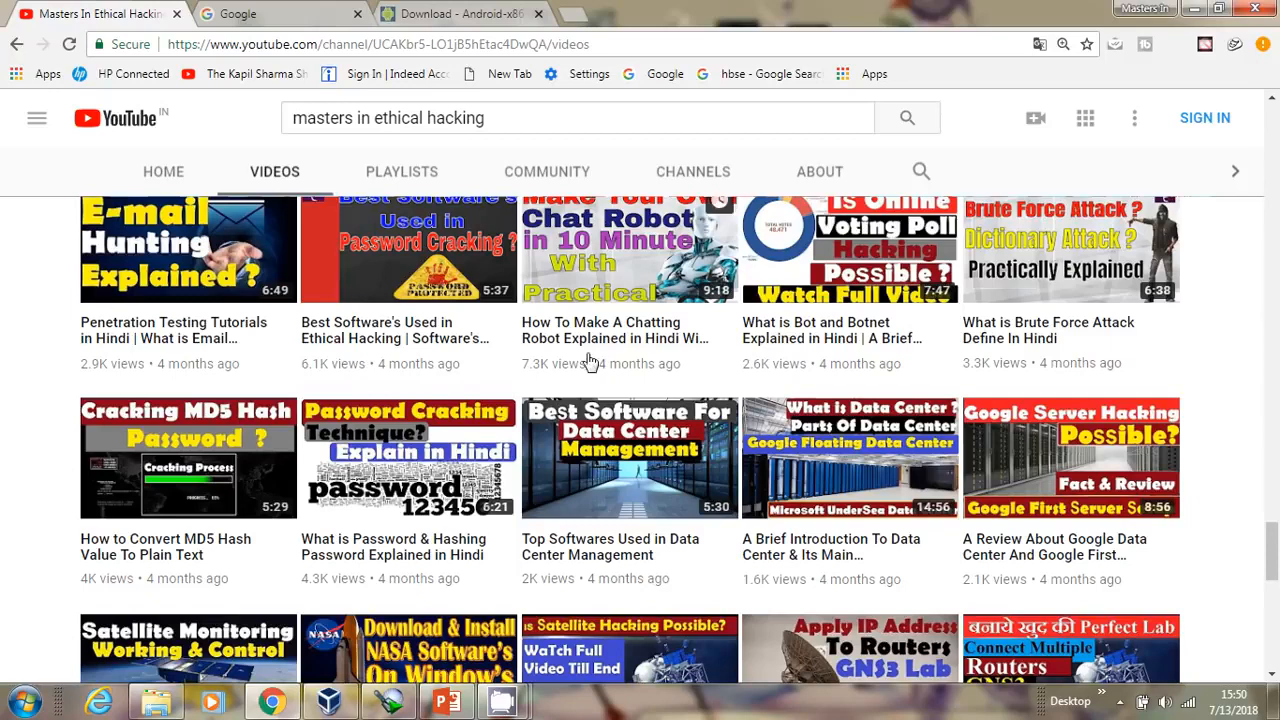
Step: Look over the YouTube channel's uploaded videos and the available releases on the Android-x86 download page
scroll(1274, 557, down, 1)
scroll(1274, 557, down, 2)
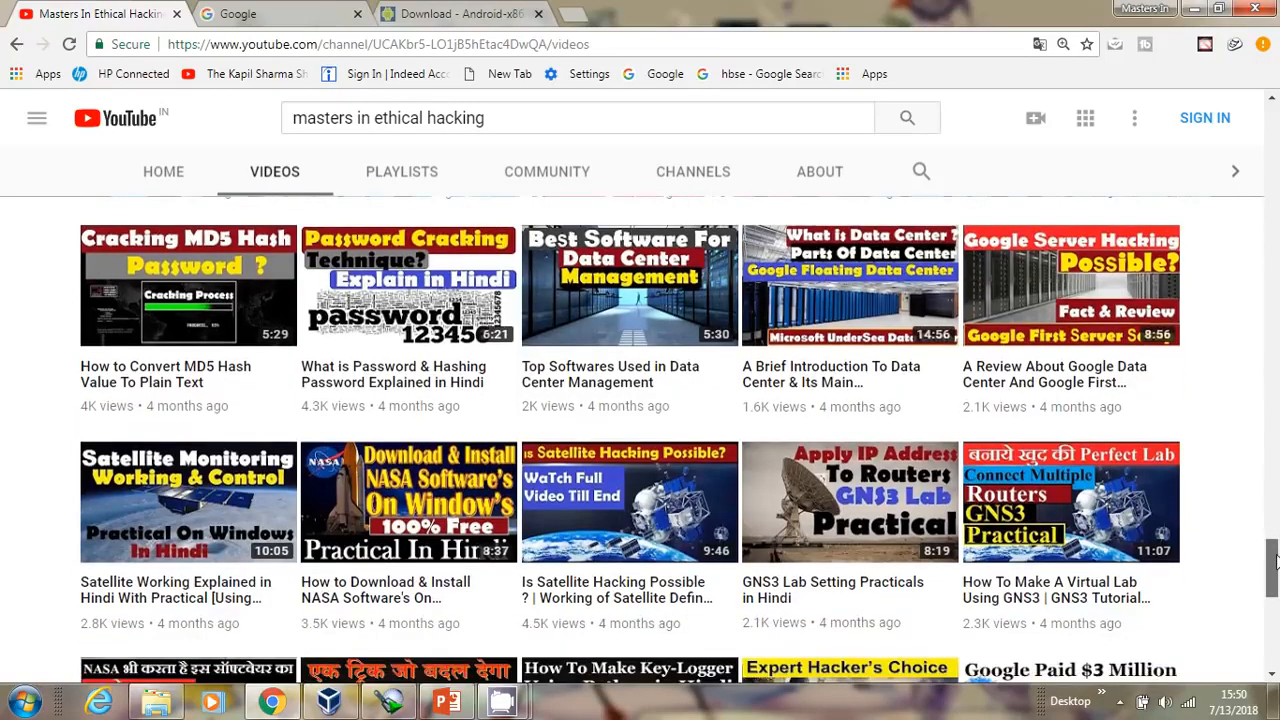
drag(1274, 560, 1277, 337)
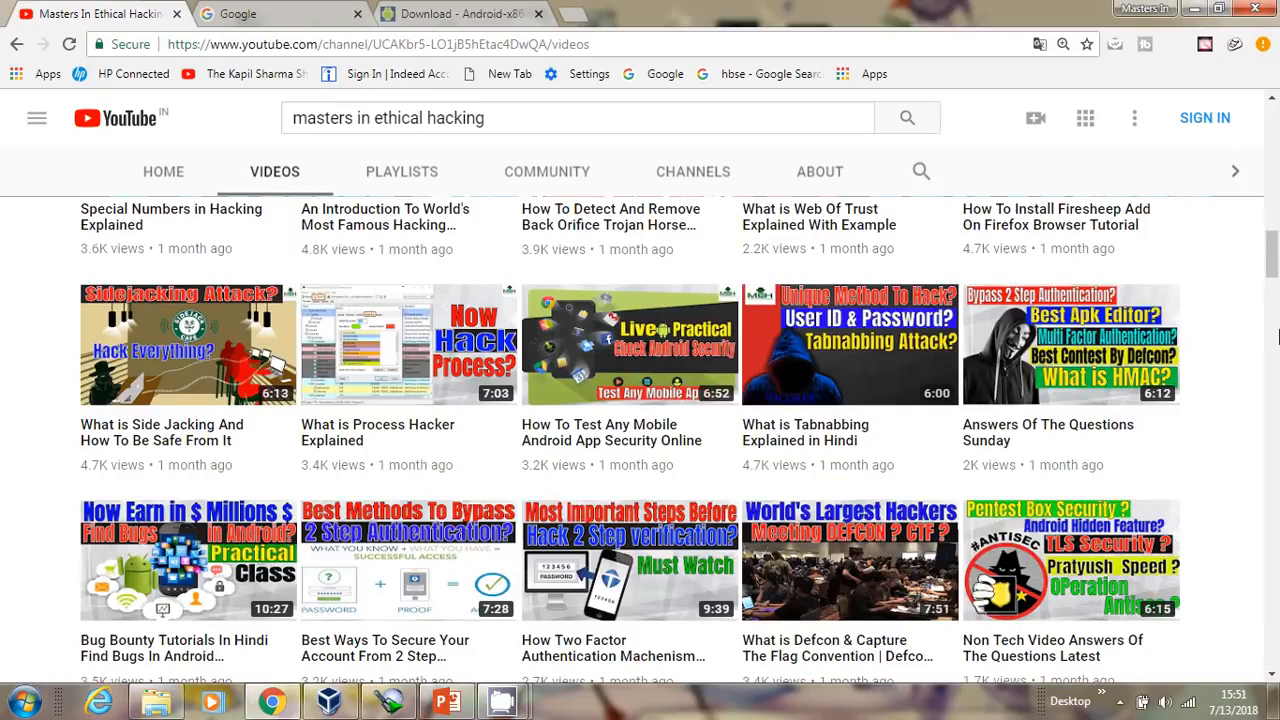
click(488, 18)
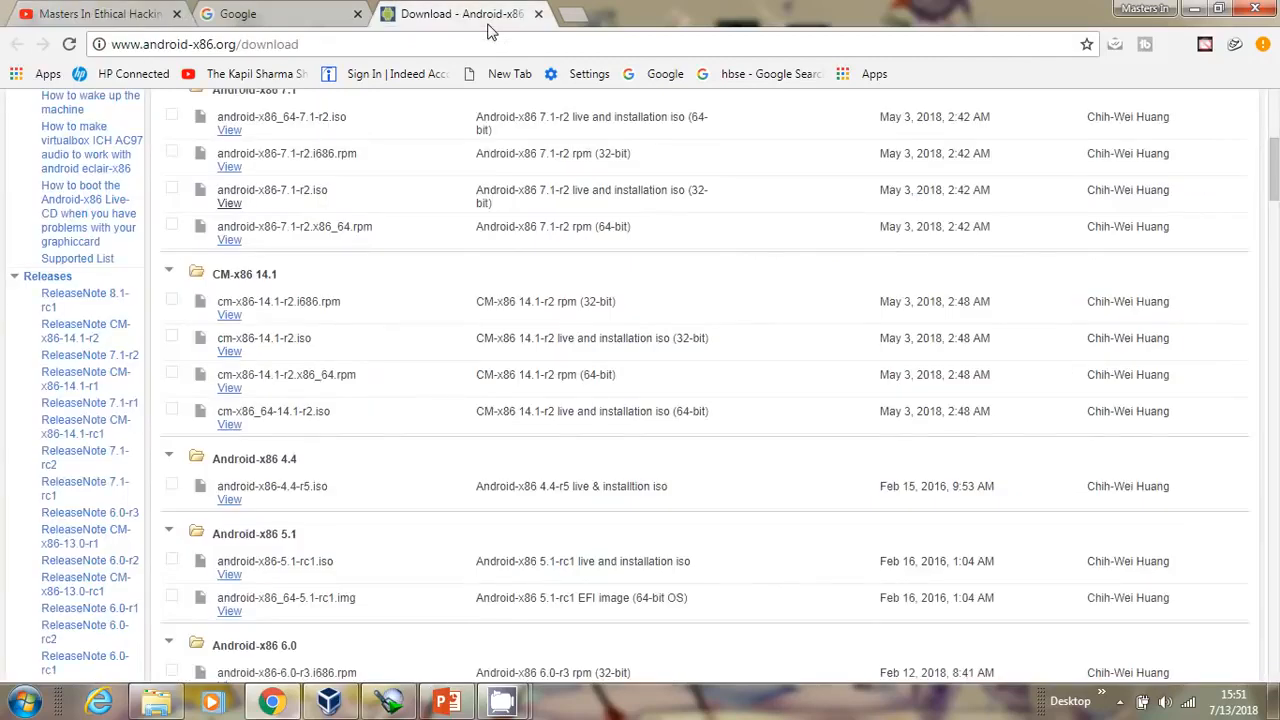
click(270, 14)
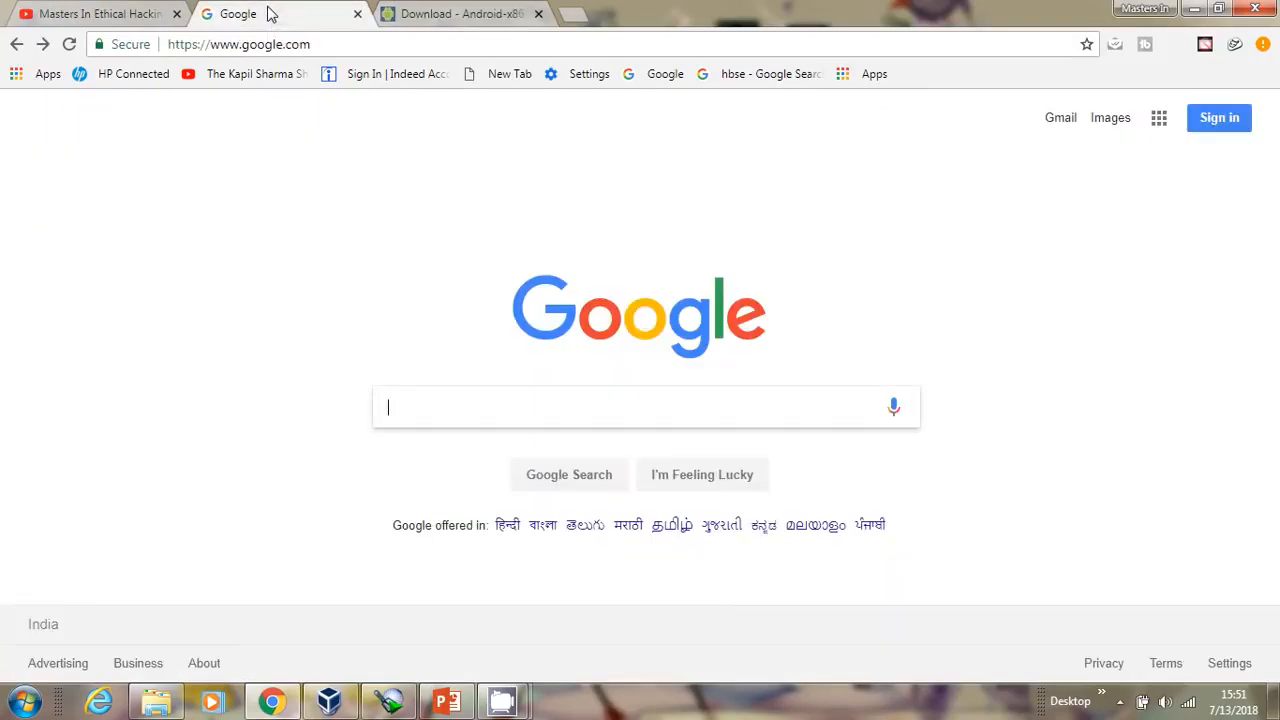
click(110, 16)
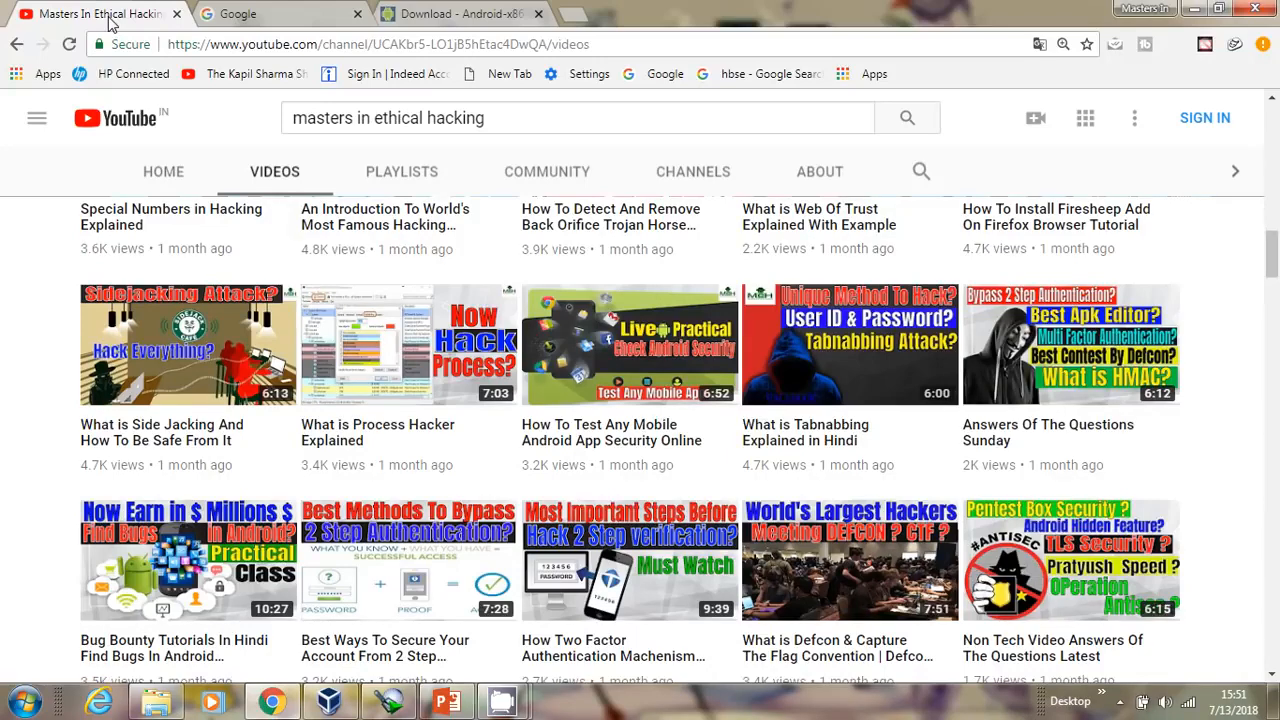
click(460, 20)
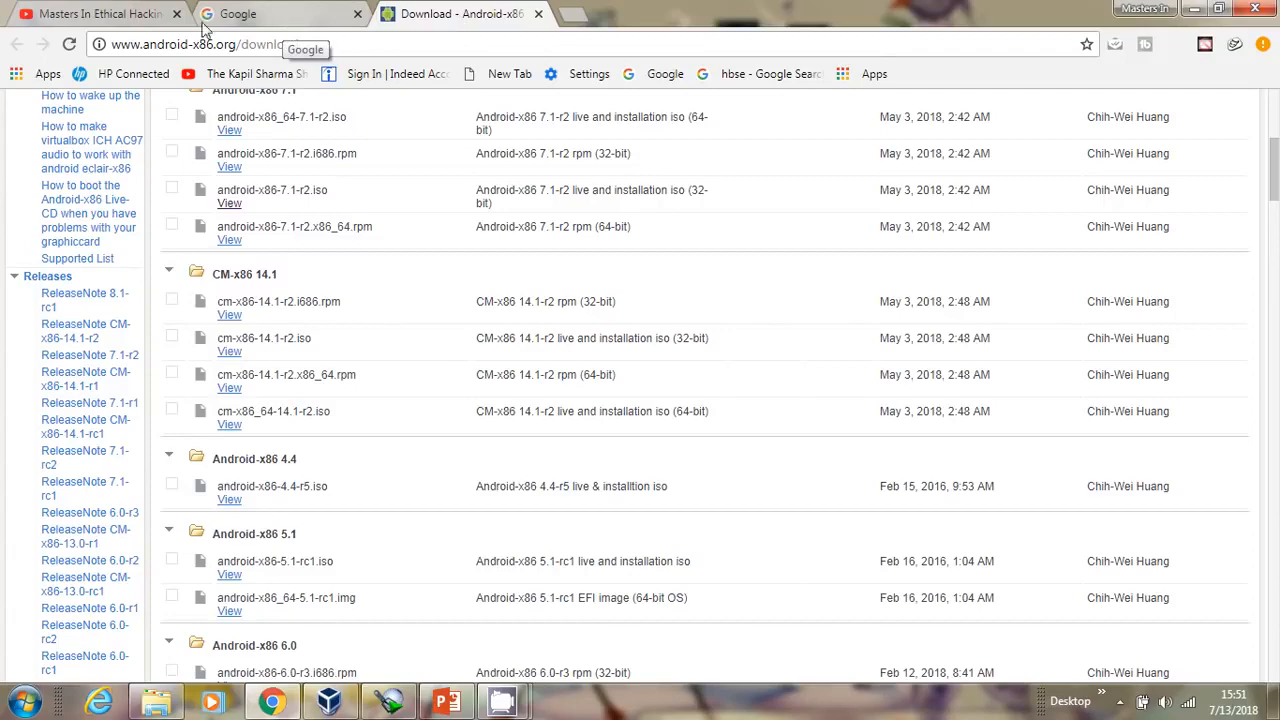
click(104, 16)
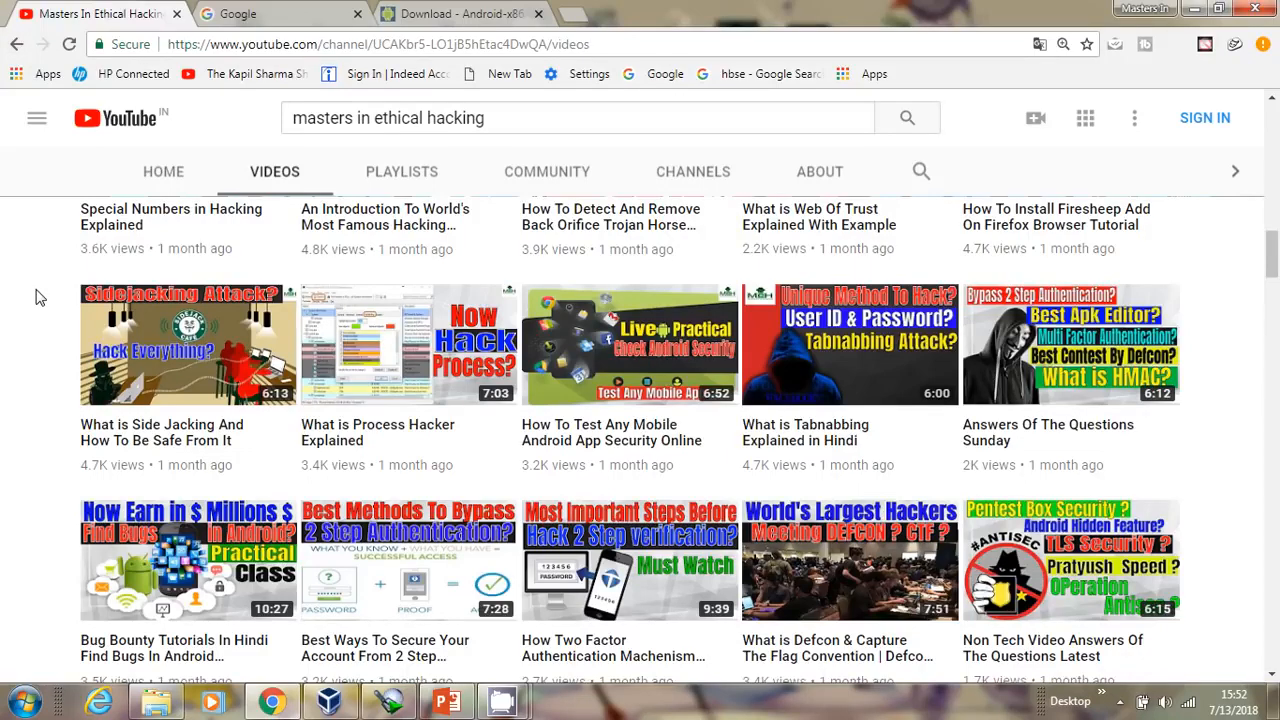
Step: In VirtualBox, start a new virtual machine named Android 7.1 with type BSD and version FreeBSD (32-bit)
click(329, 703)
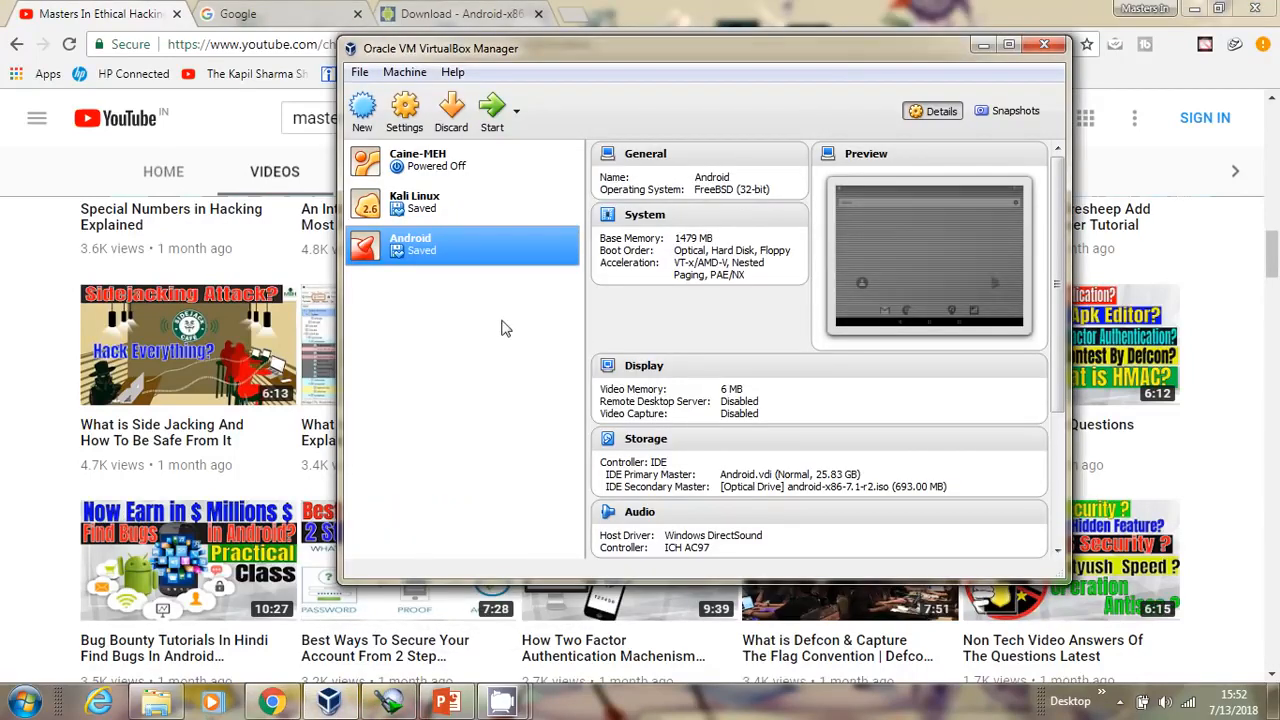
click(362, 110)
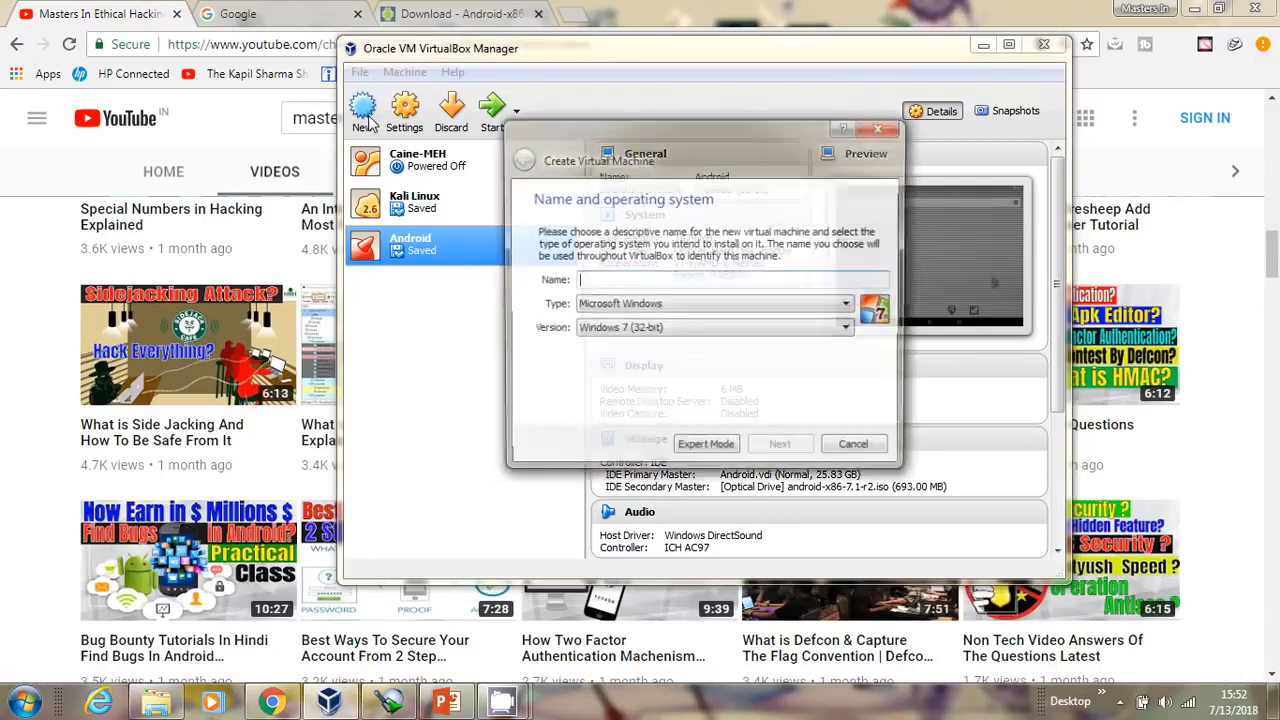
text(A)
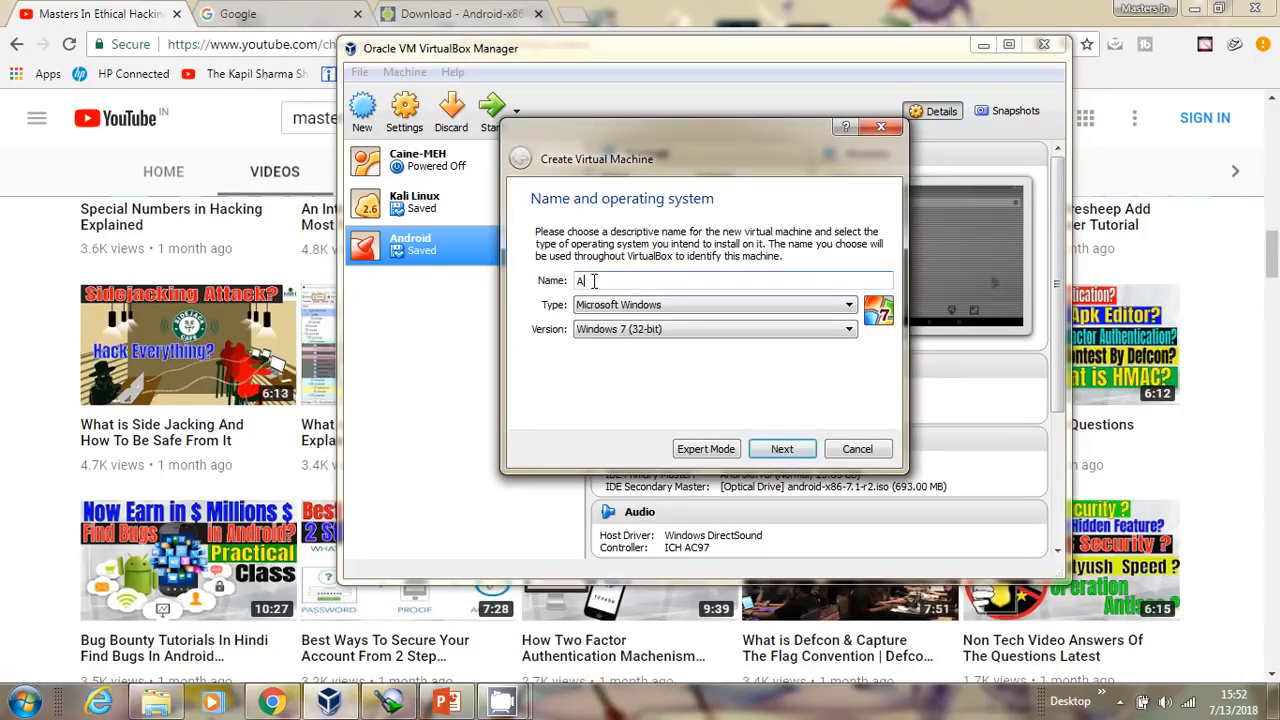
text(ndroid  7.1)
click(684, 306)
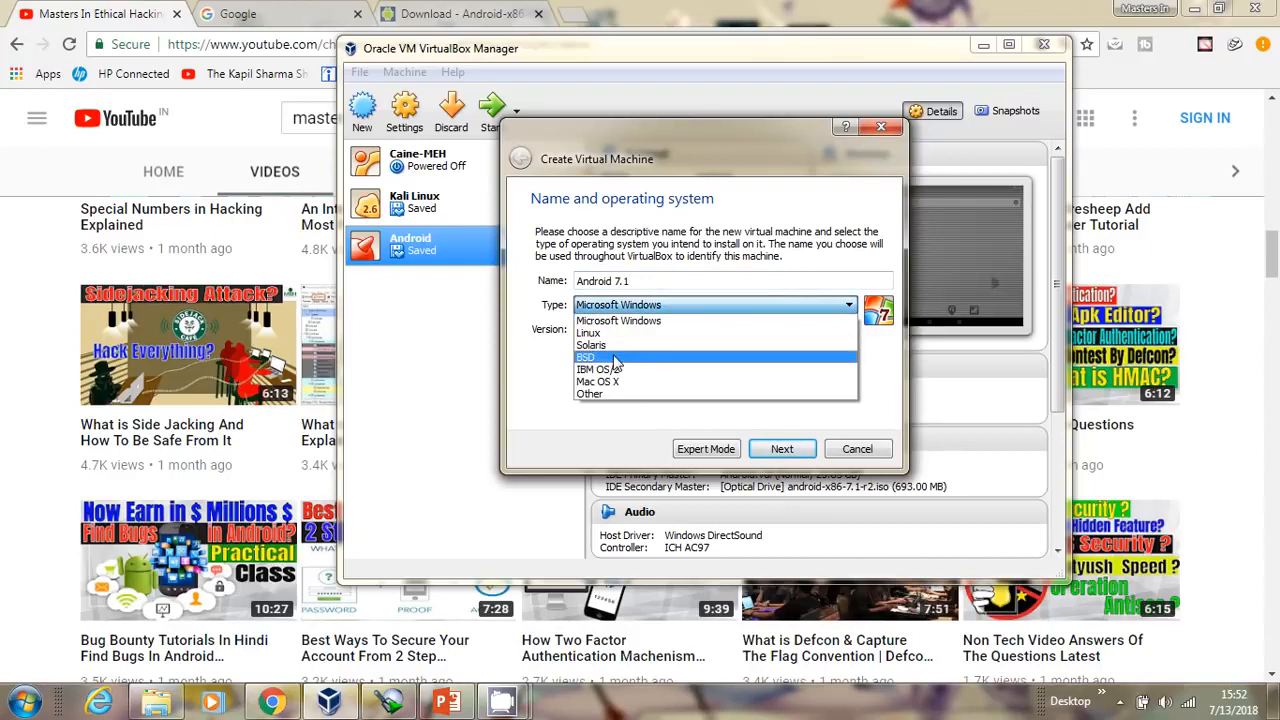
click(640, 357)
click(647, 330)
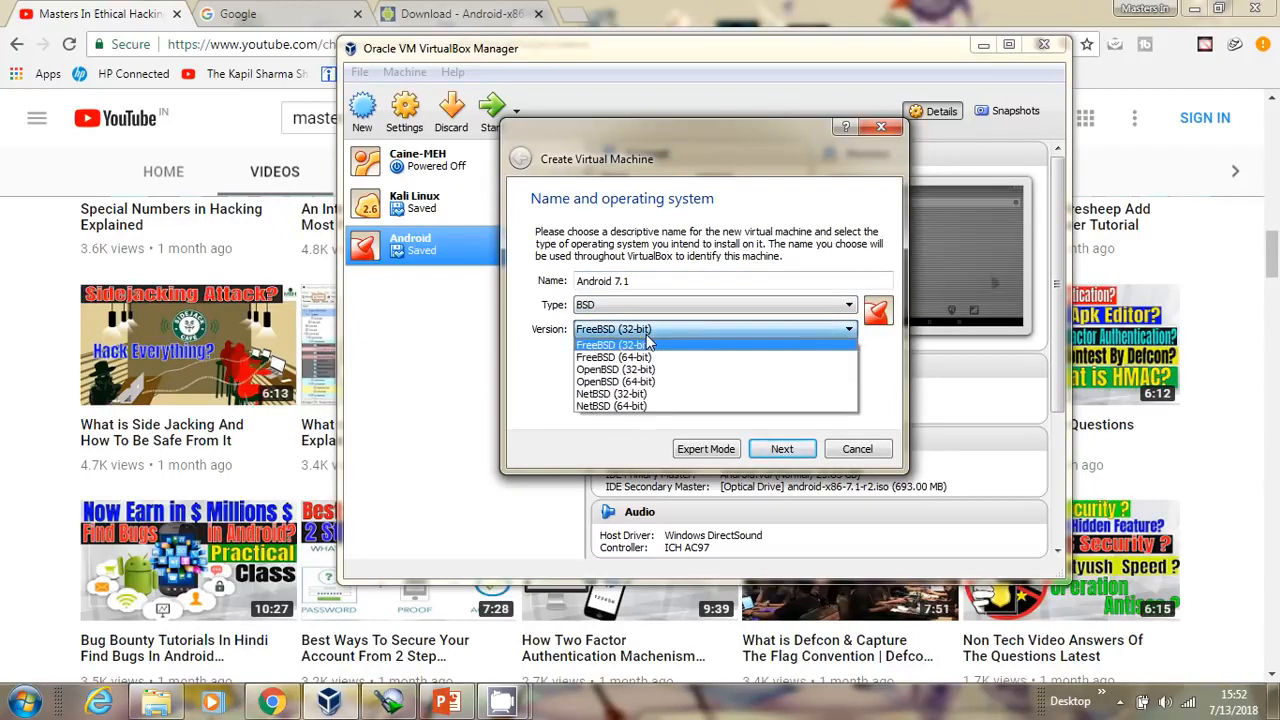
click(647, 345)
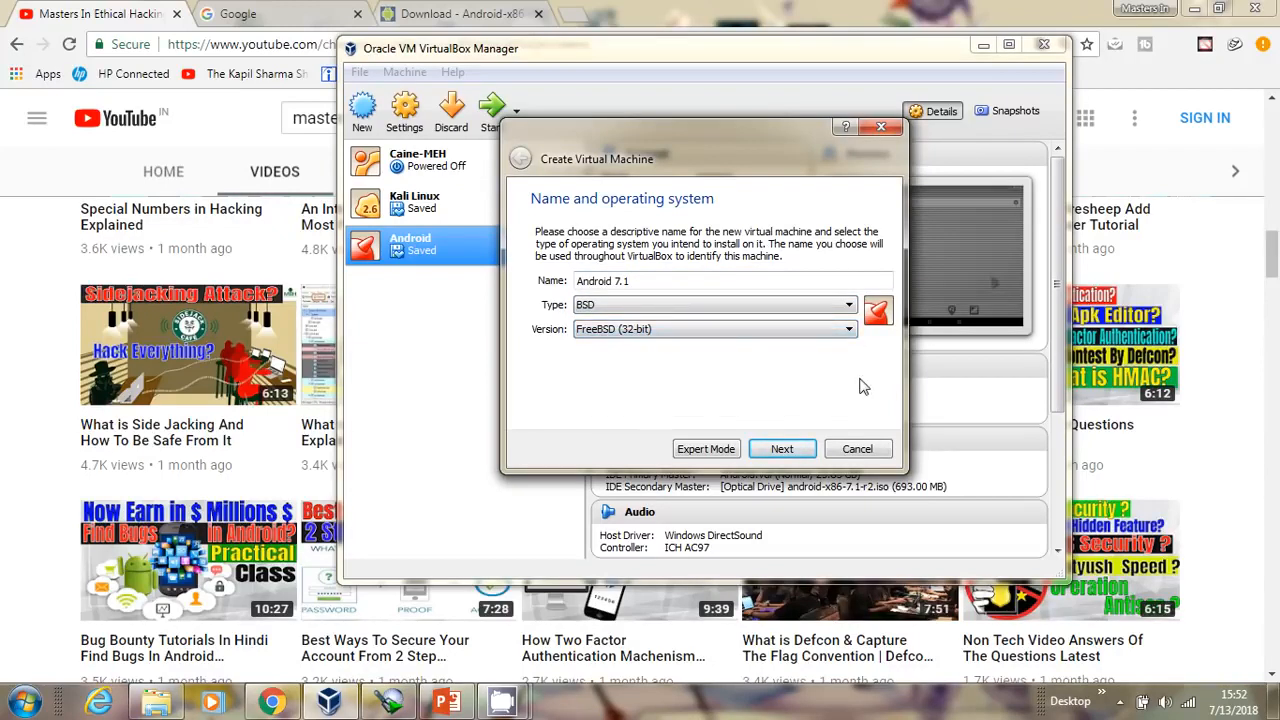
click(797, 452)
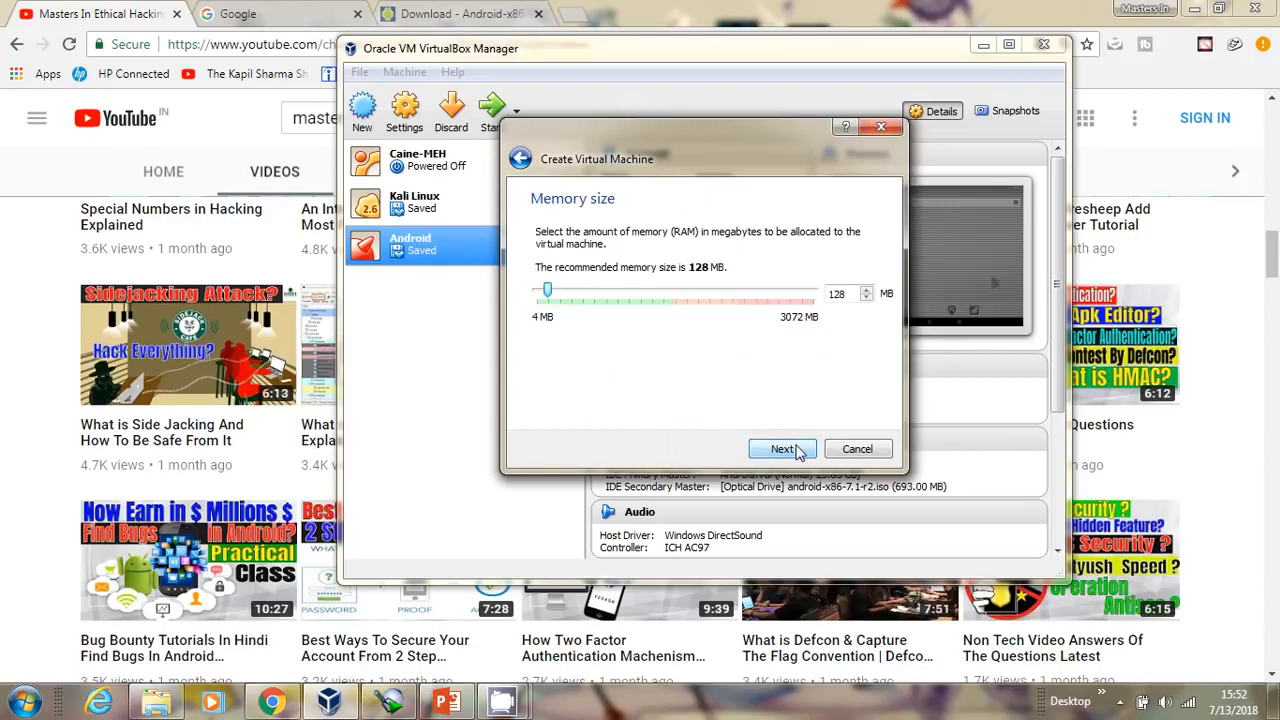
Step: Allocate 1468 MB of memory to the new machine and choose to create a virtual hard disk now
drag(551, 296, 674, 309)
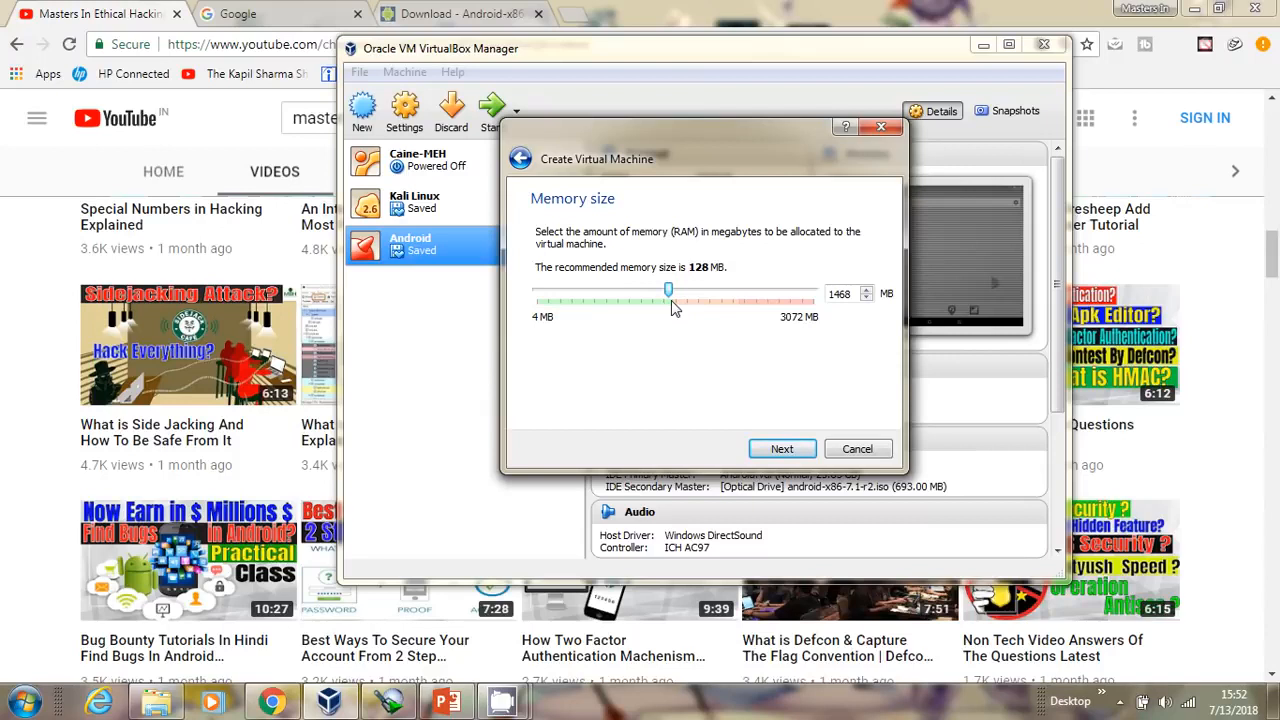
click(786, 453)
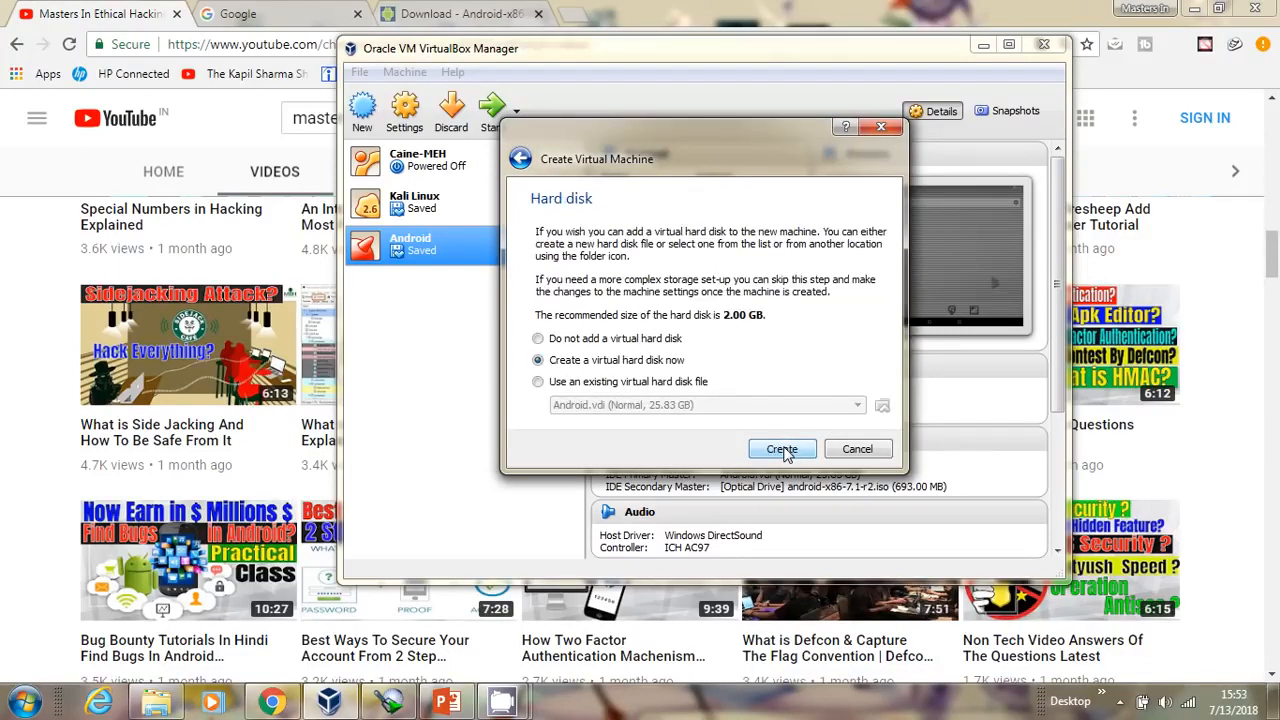
click(783, 450)
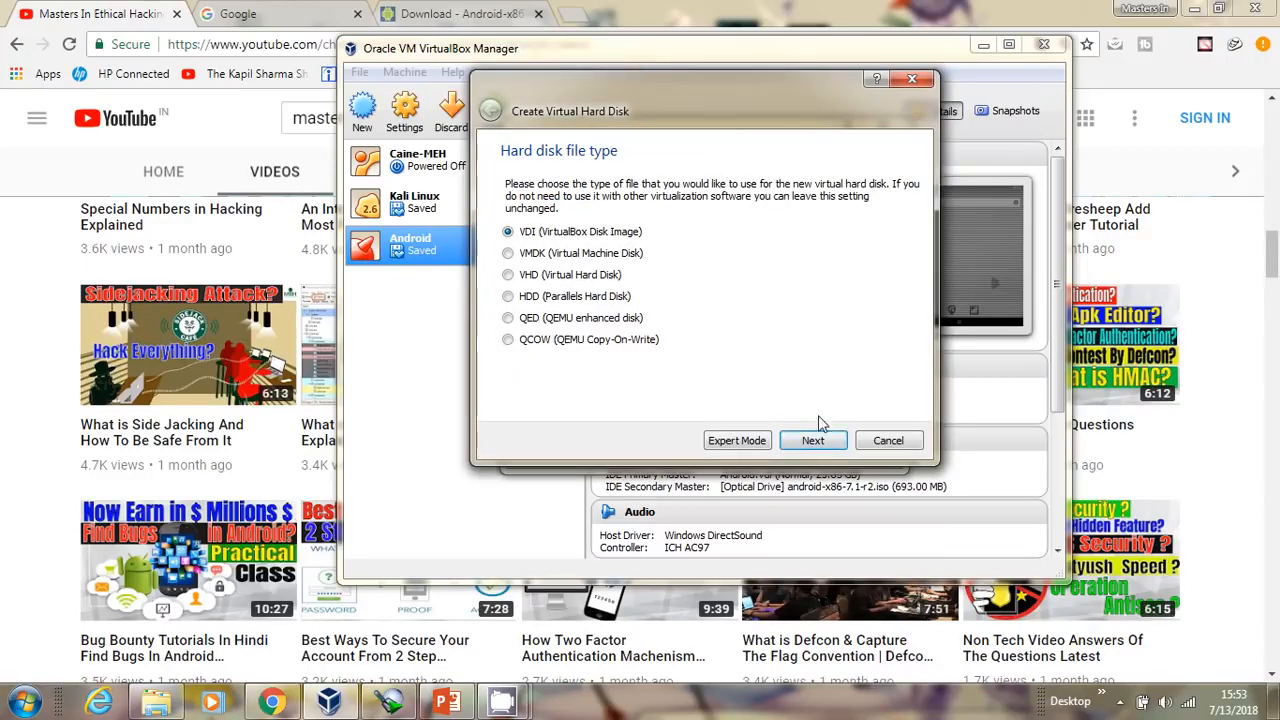
Step: Create the virtual hard disk as a dynamically allocated VDI file with a size of 25.00 GB
click(801, 442)
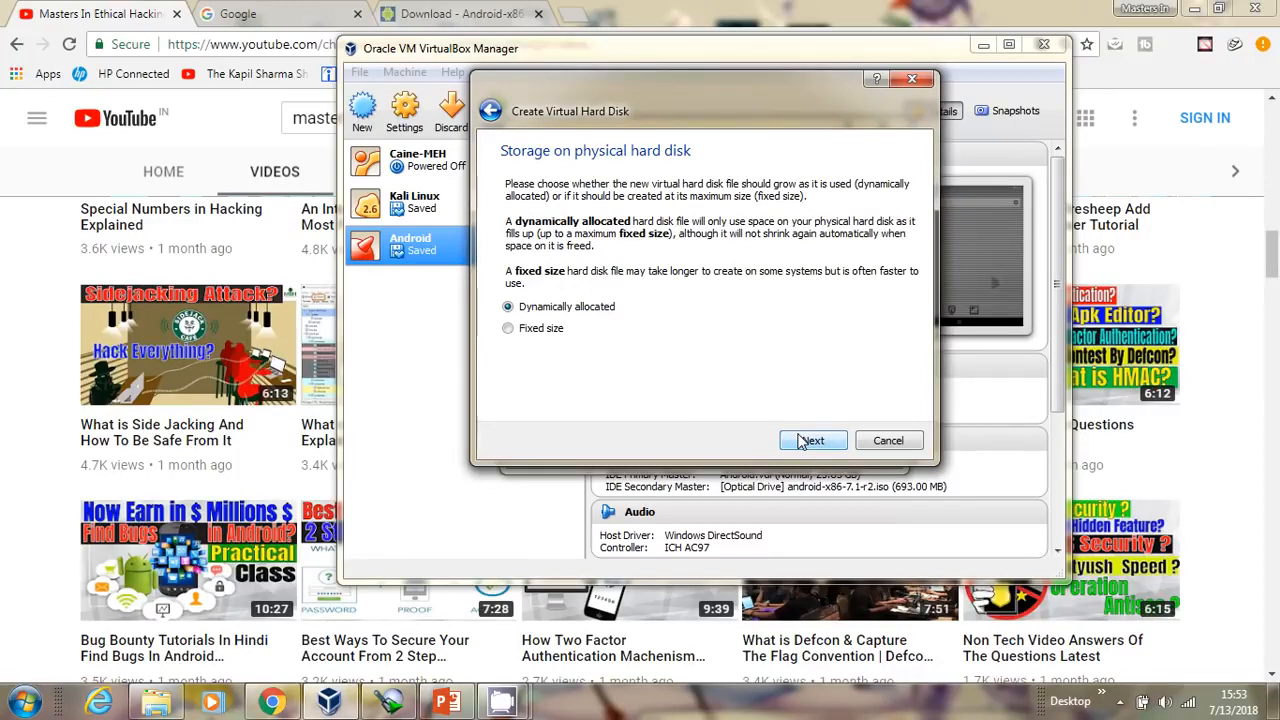
click(810, 441)
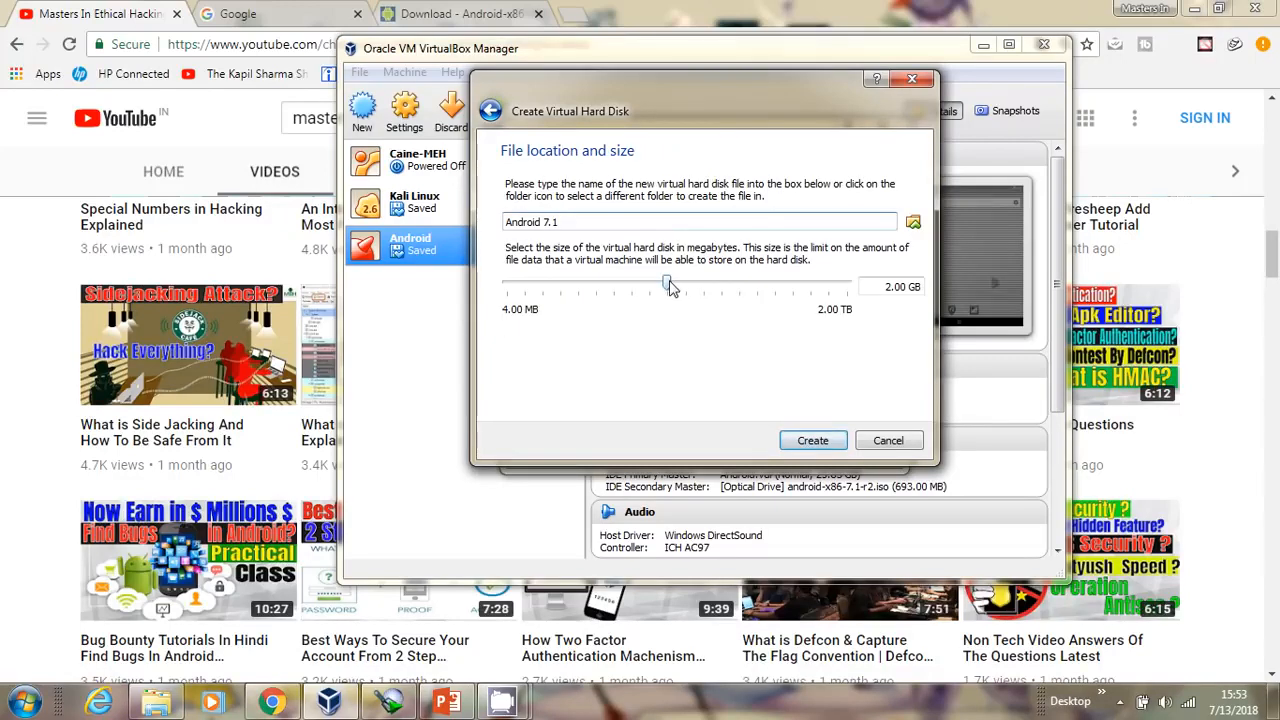
click(894, 286)
text(5)
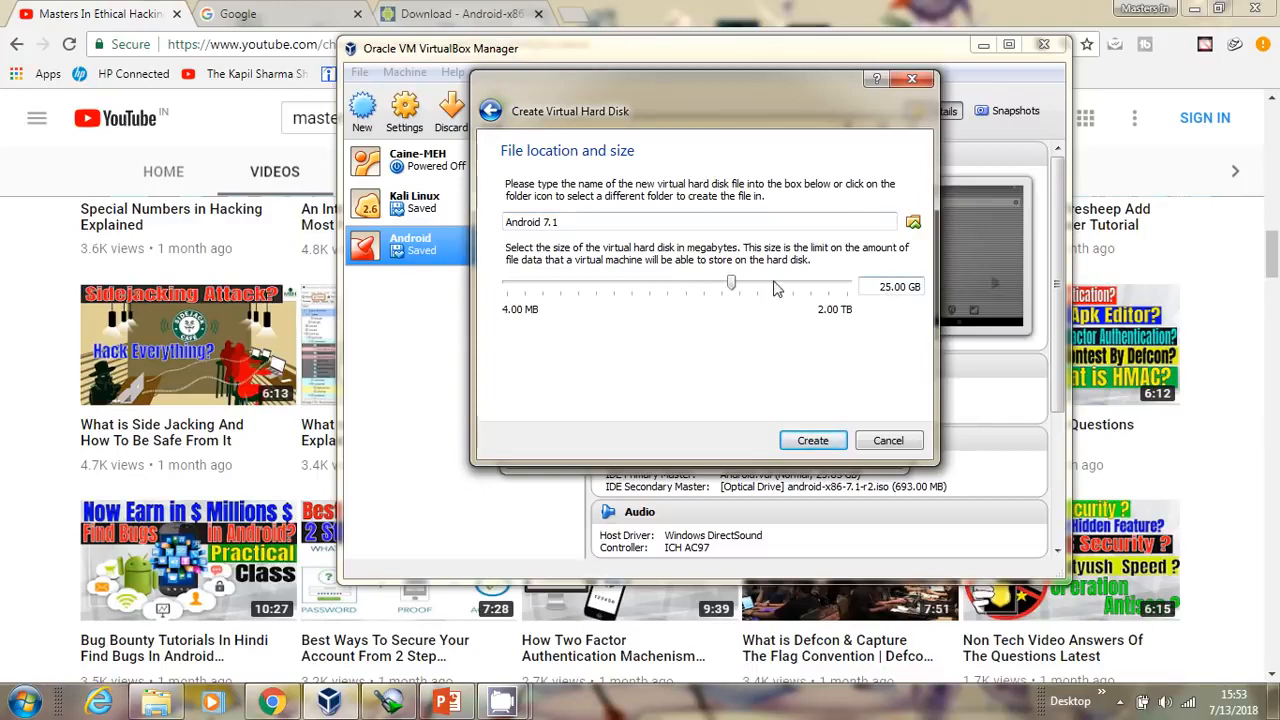
mouse_move(757, 291)
click(813, 441)
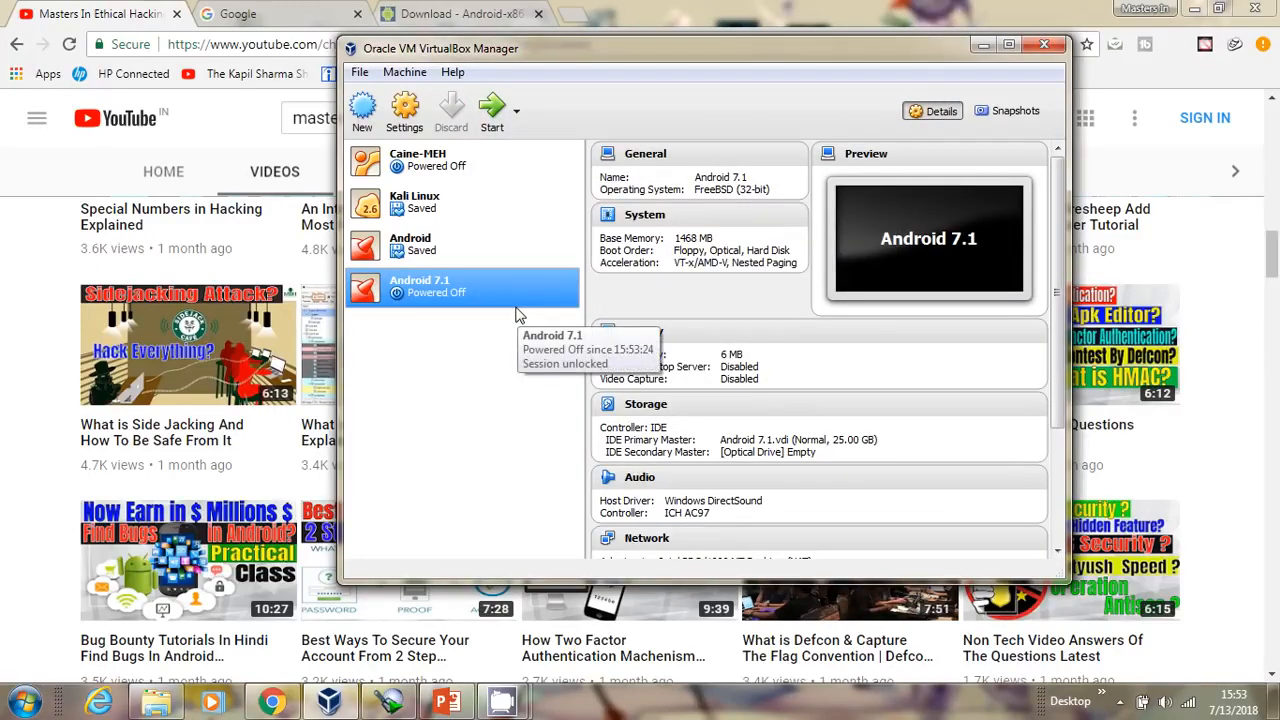
Step: Open the Android 7.1 machine's settings and review its advanced, description and encryption options
click(418, 137)
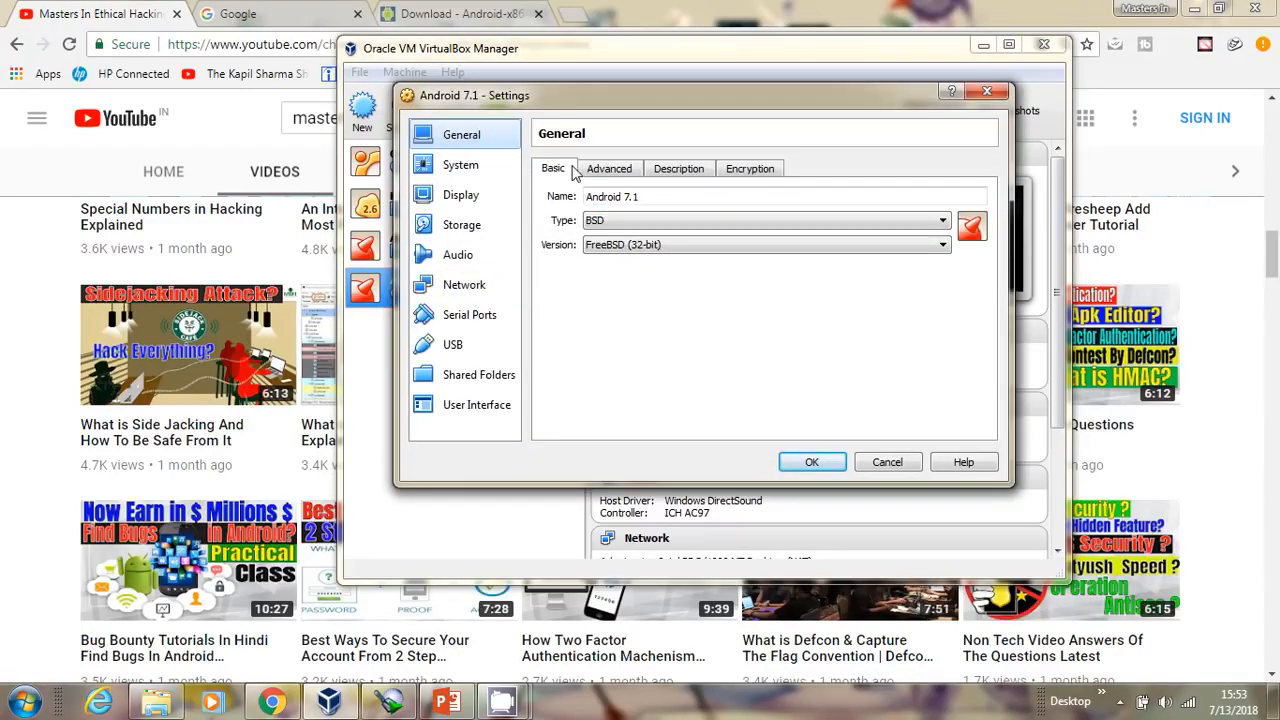
click(603, 170)
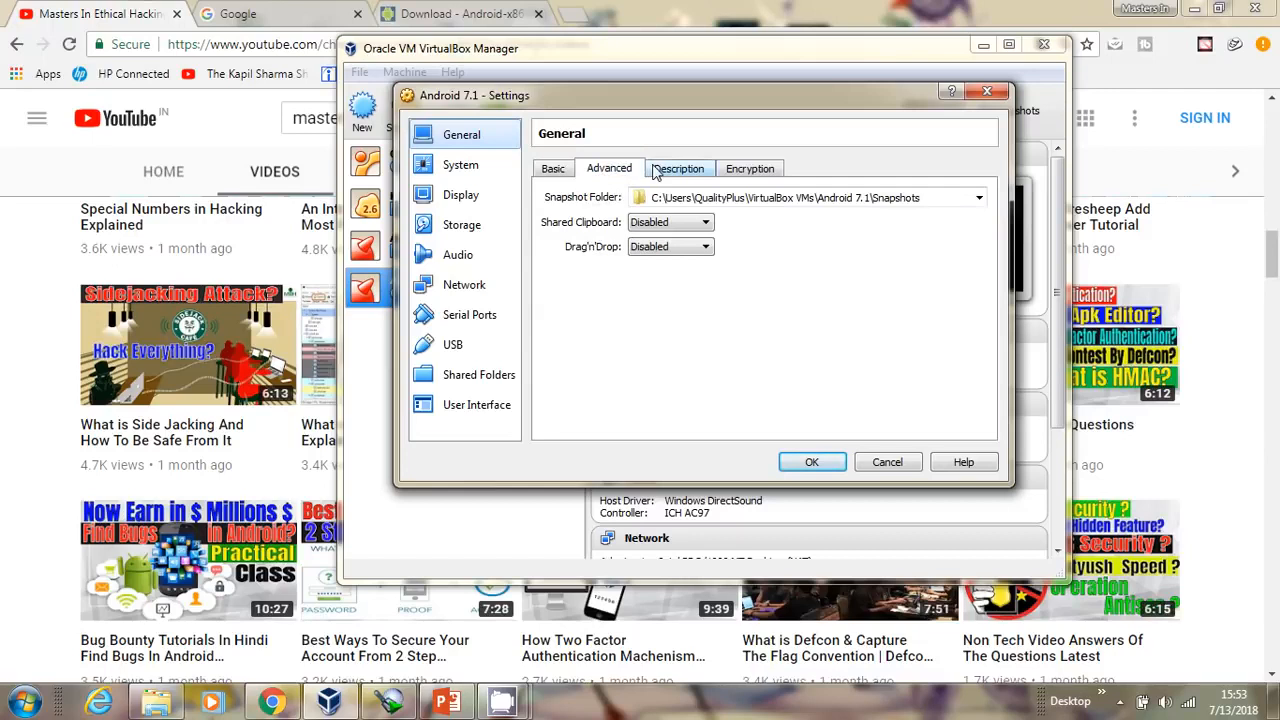
click(656, 170)
click(750, 168)
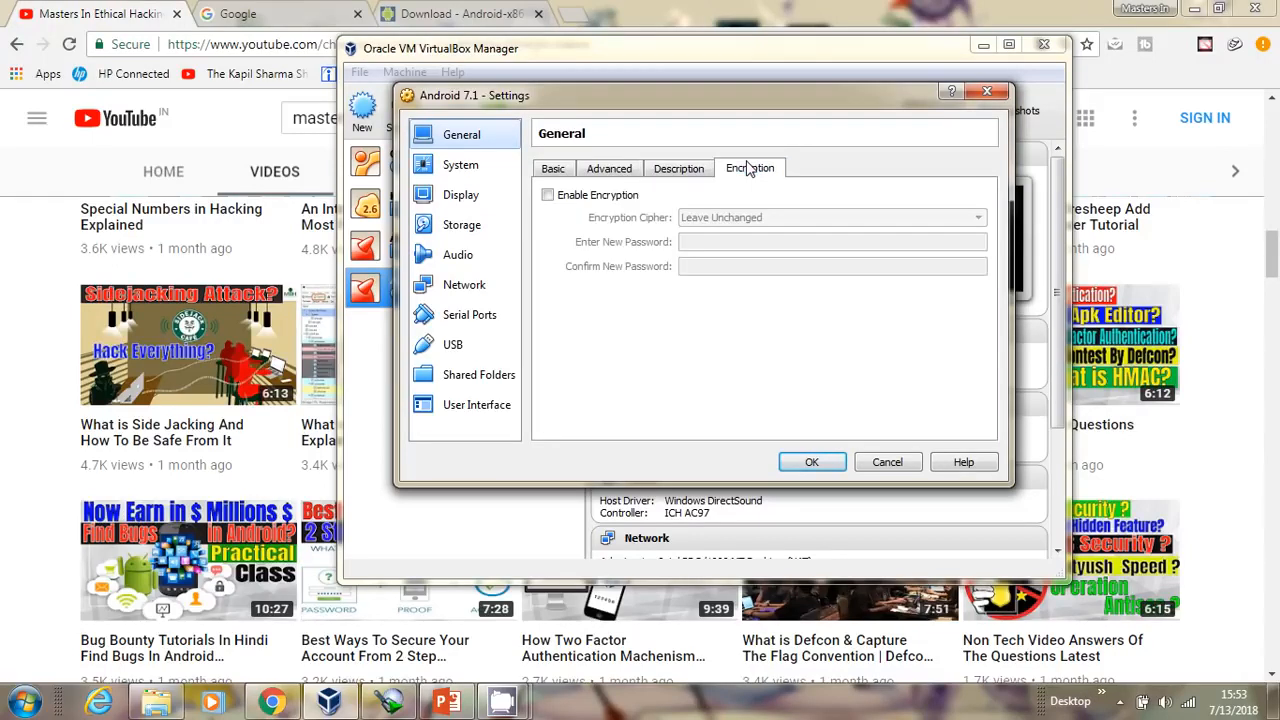
click(552, 168)
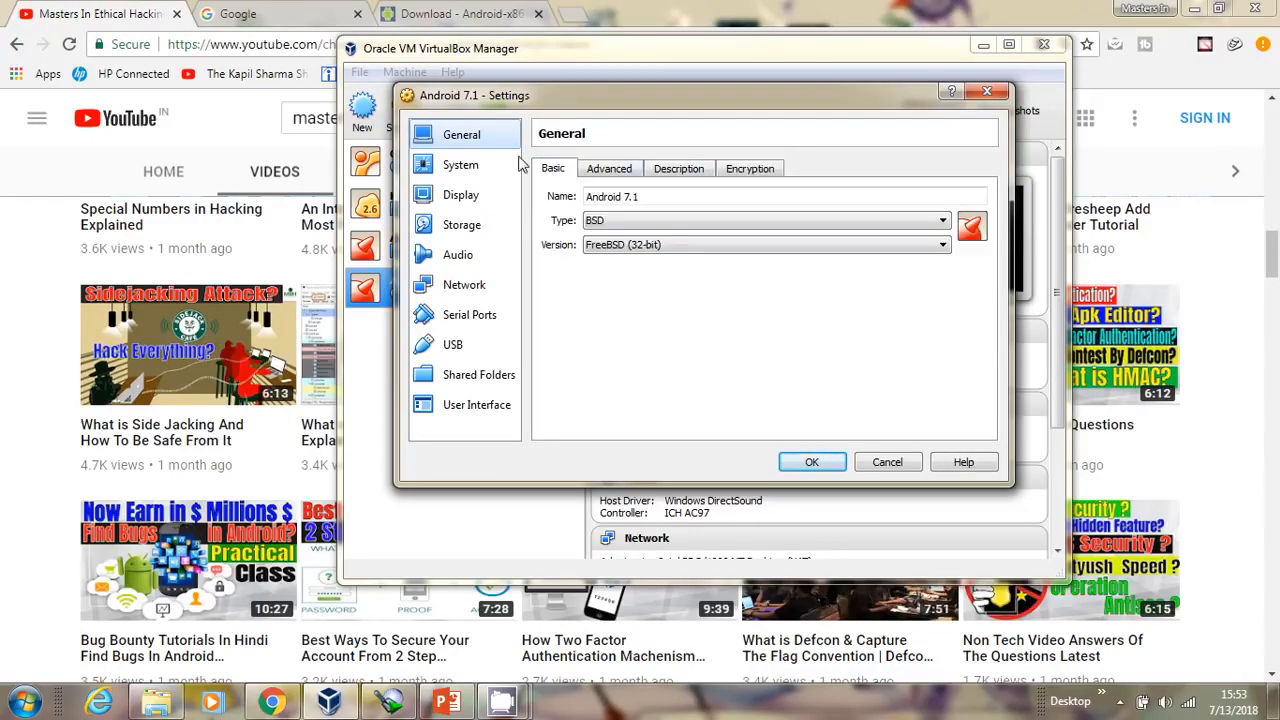
Step: Change the machine's boot order to Optical first, Hard Disk second and Floppy third
click(455, 165)
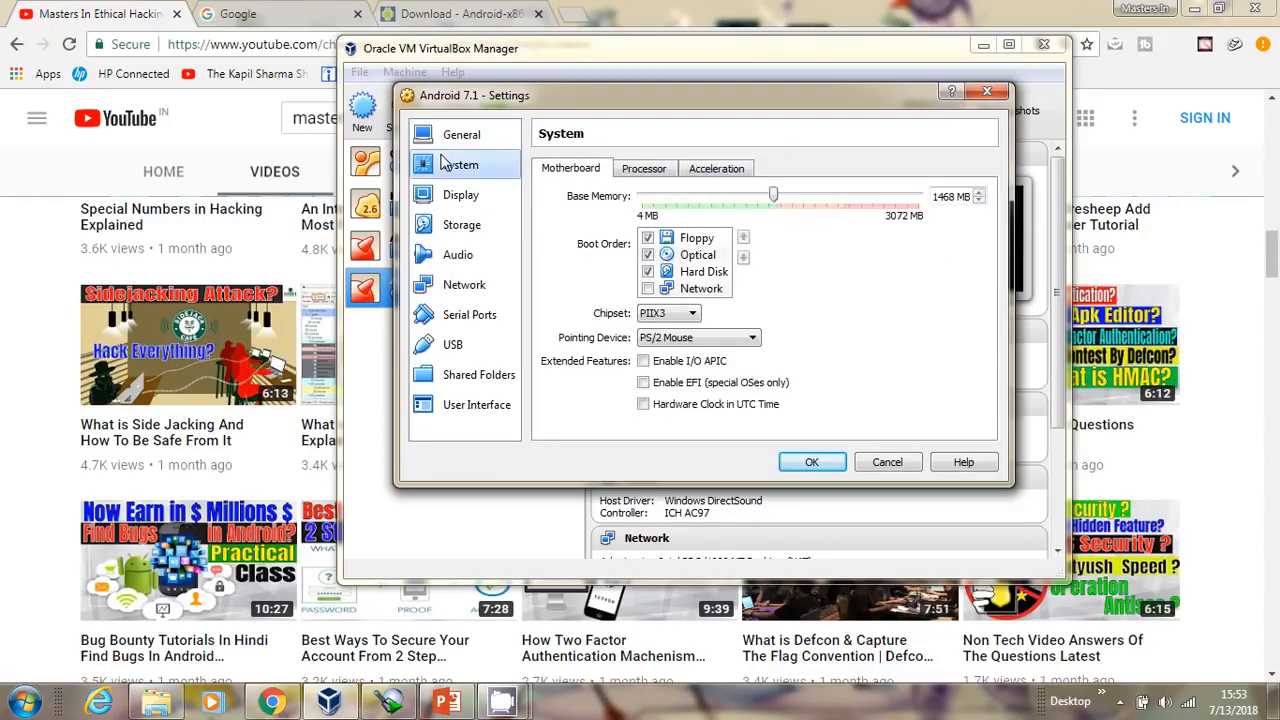
click(697, 256)
click(743, 238)
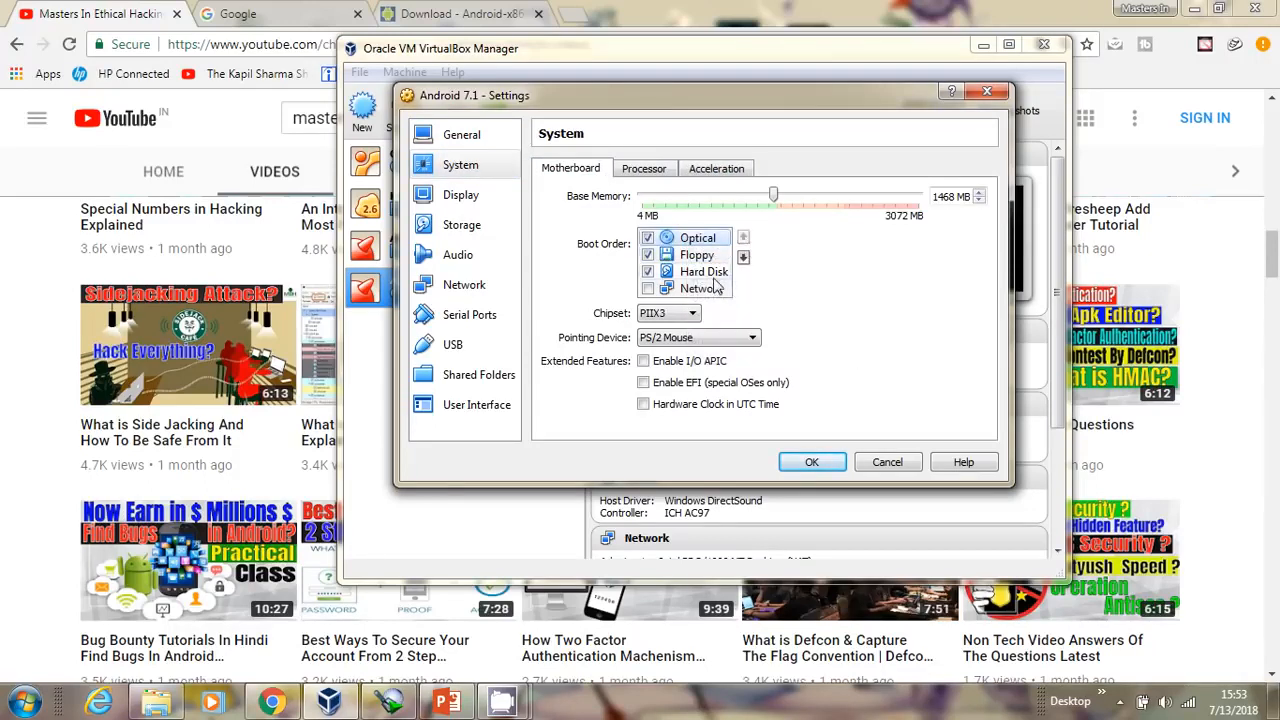
click(718, 272)
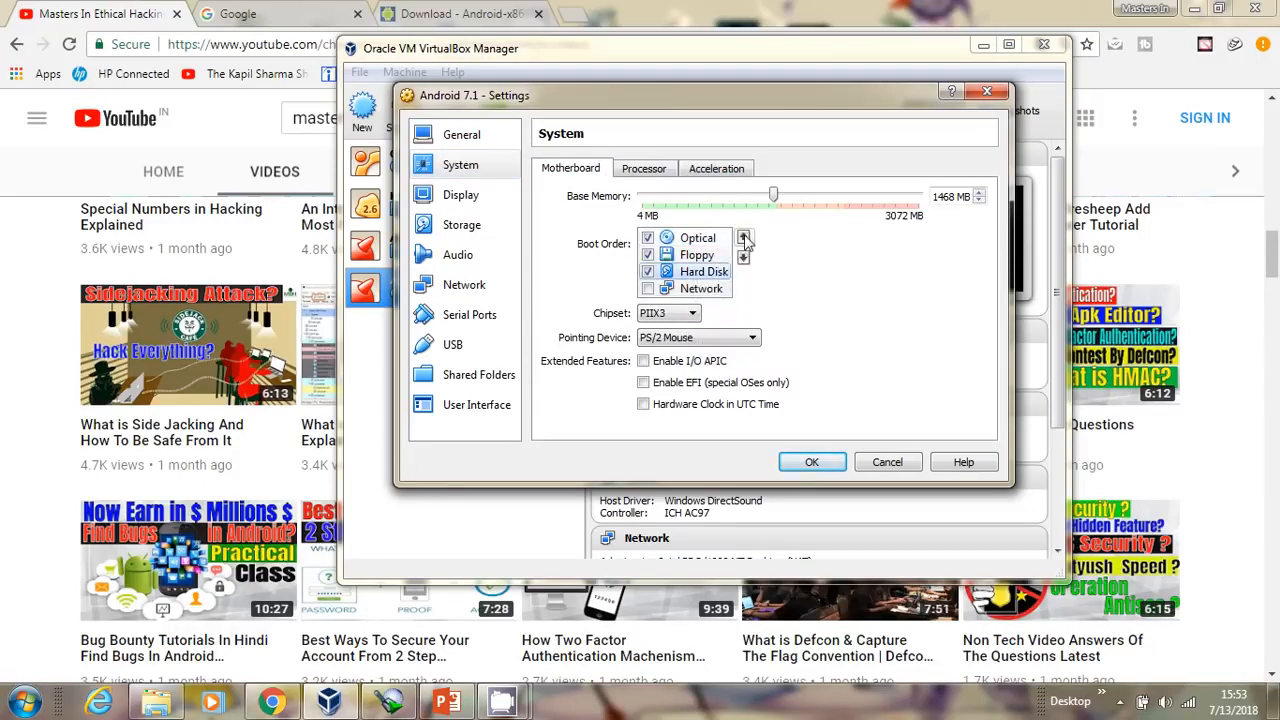
click(743, 238)
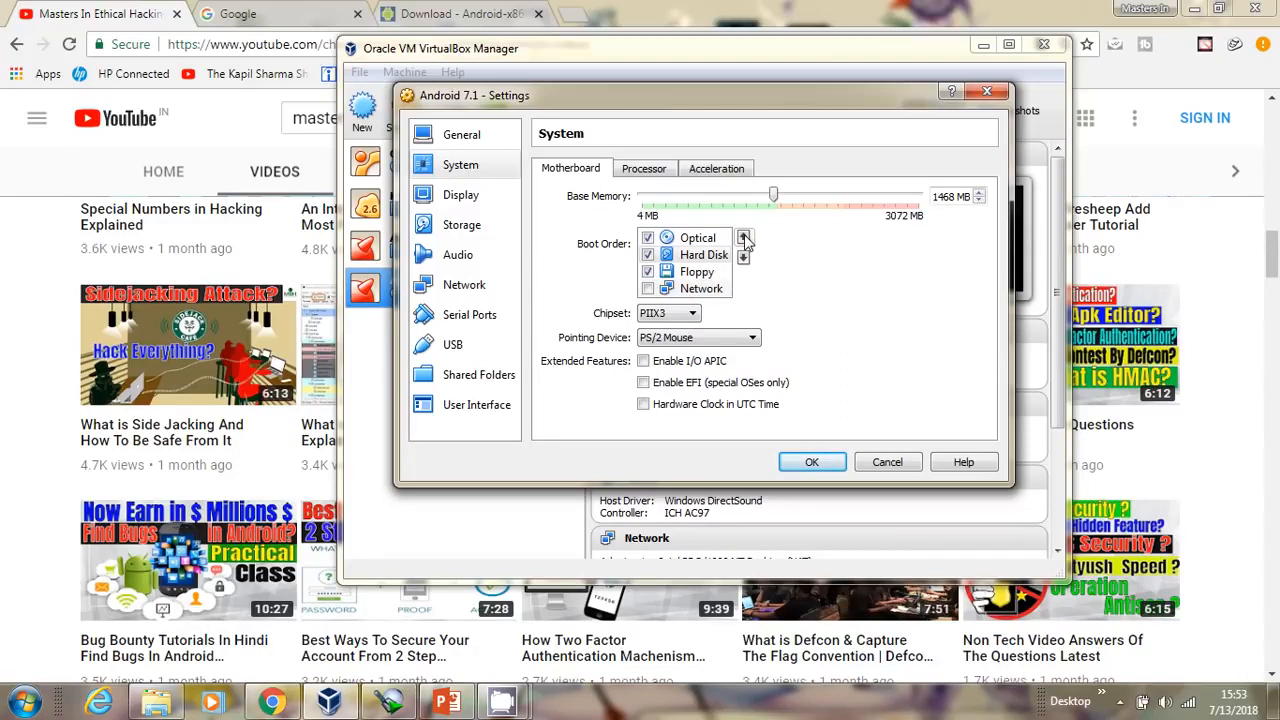
Step: Enable PAE/NX for the machine's processor and check its hardware acceleration options
click(638, 174)
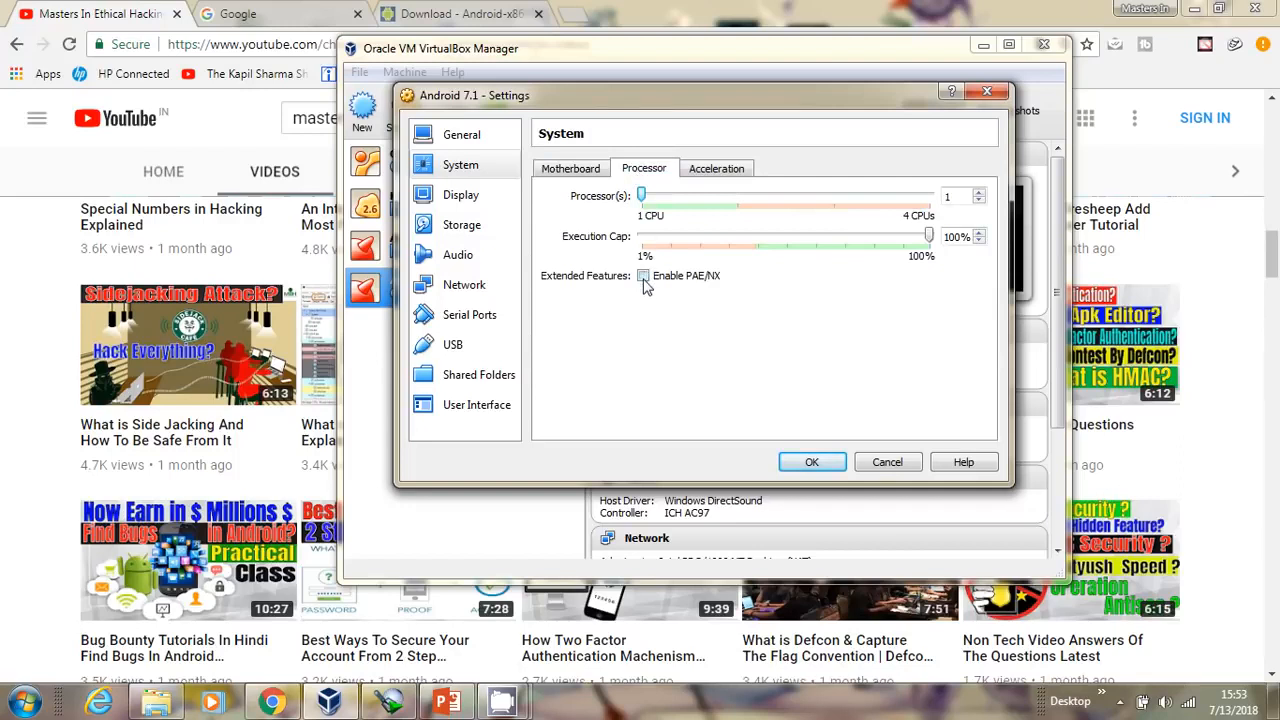
click(644, 277)
click(699, 172)
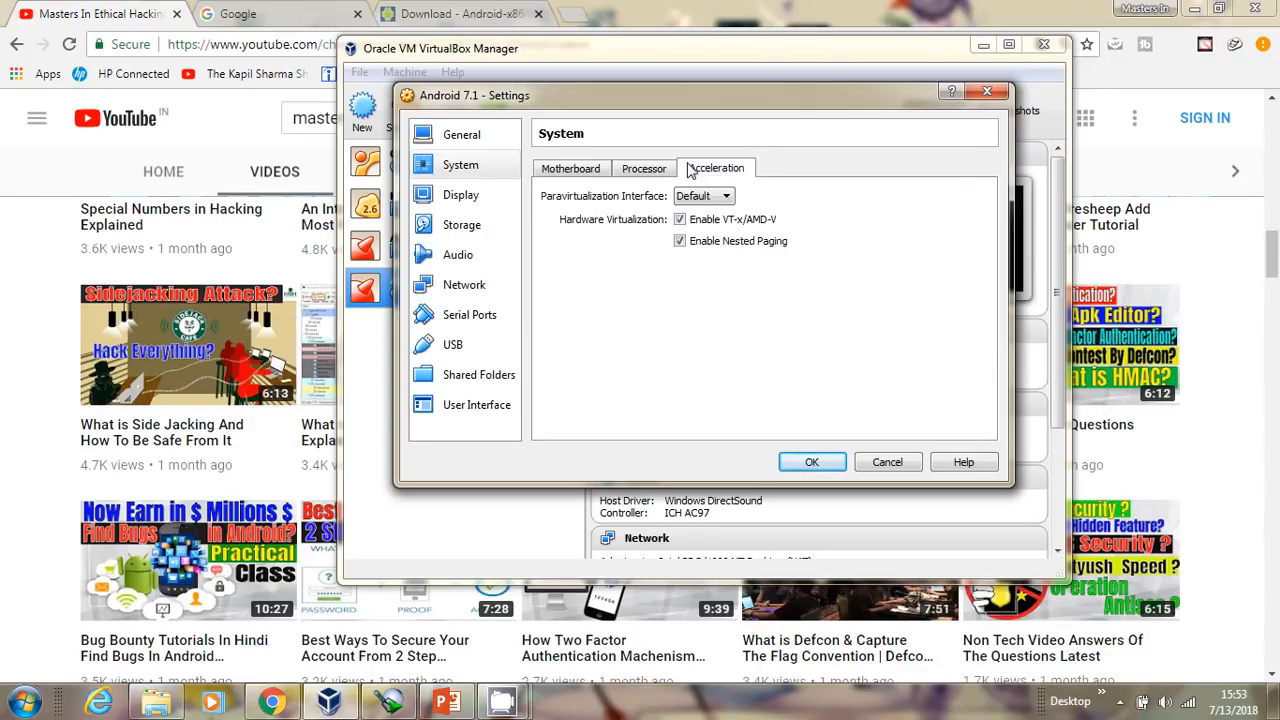
click(586, 169)
Step: Review the machine's screen and remote display options, and open its Storage settings
click(474, 198)
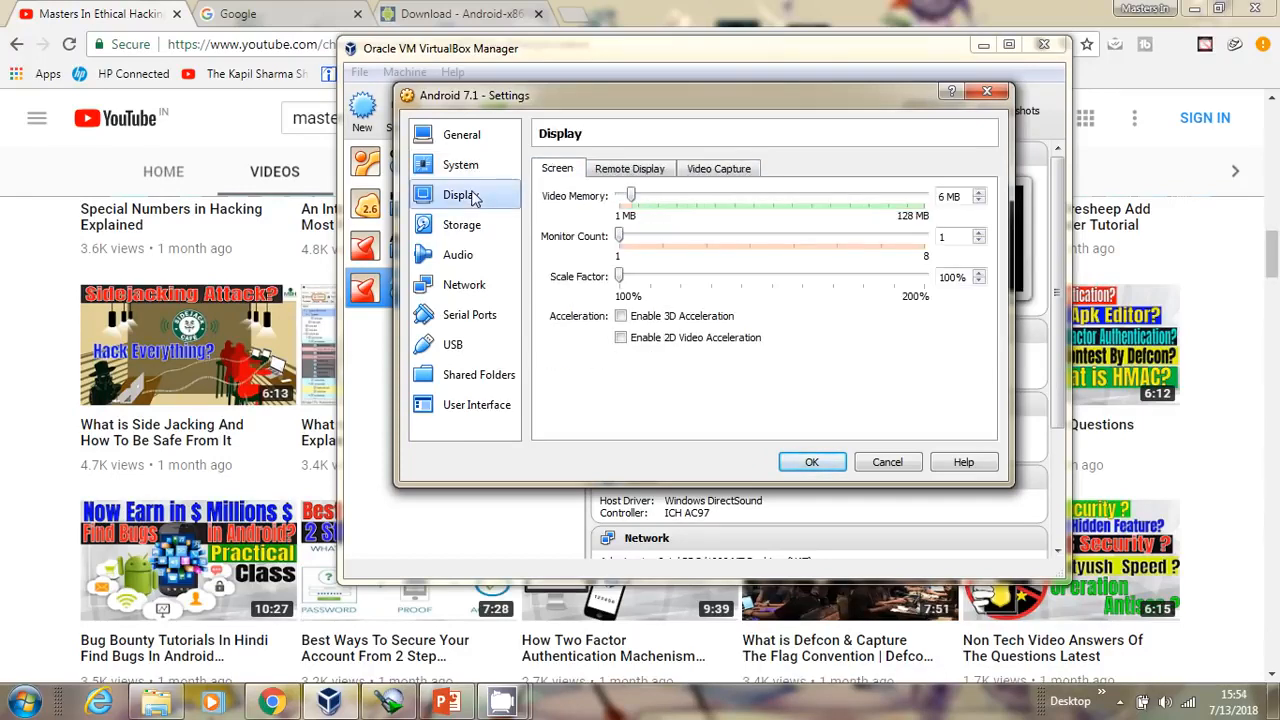
click(607, 174)
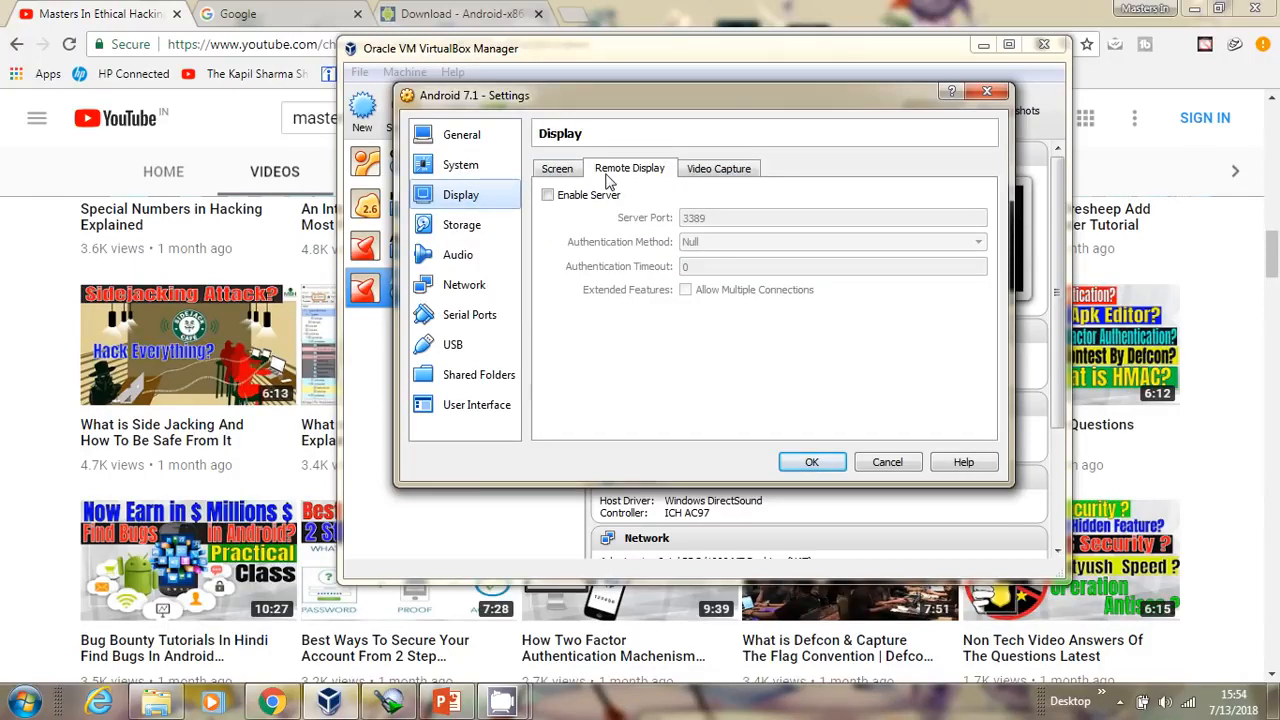
click(560, 170)
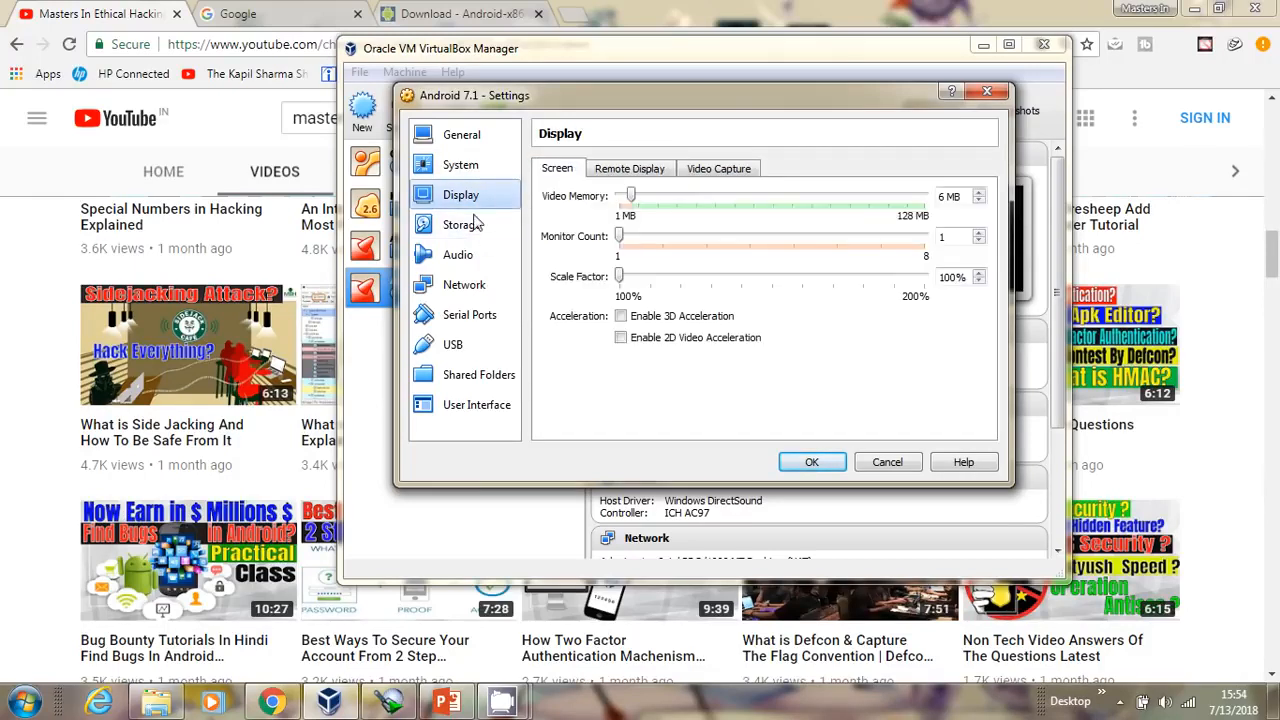
click(468, 228)
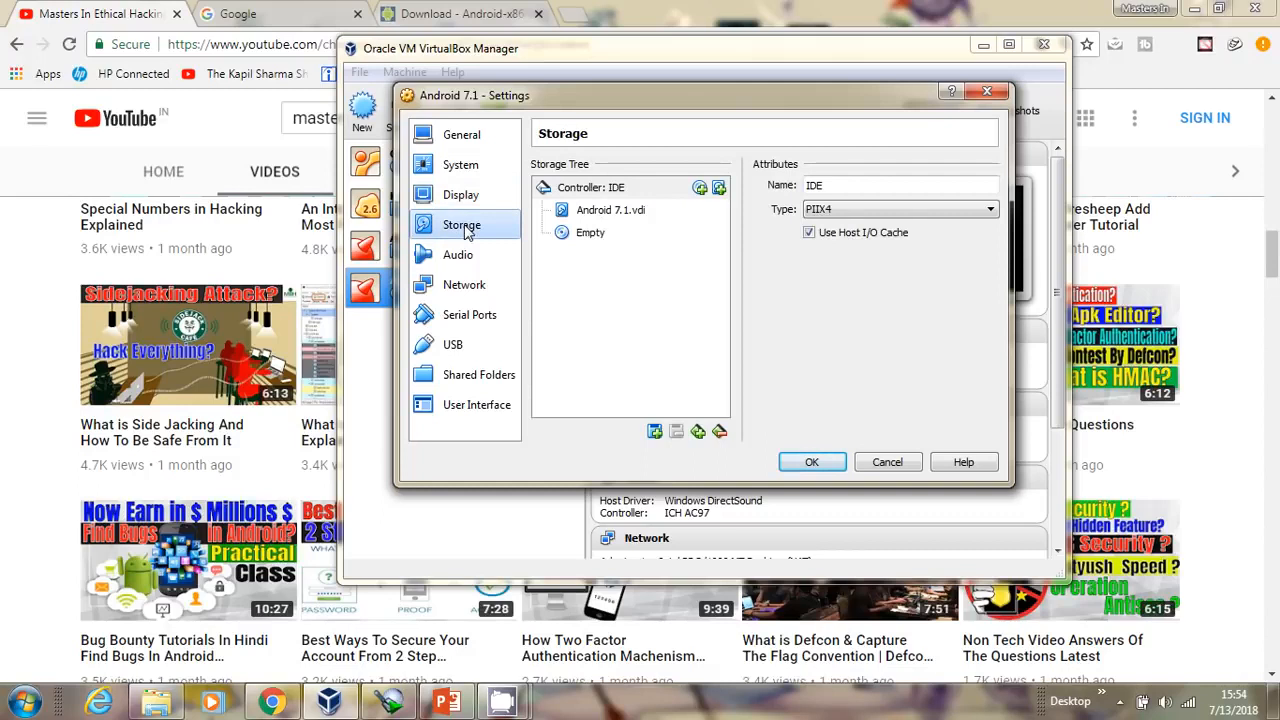
Step: Load android-x86-7.1-r2.iso into the machine's empty optical drive and save the settings
click(585, 240)
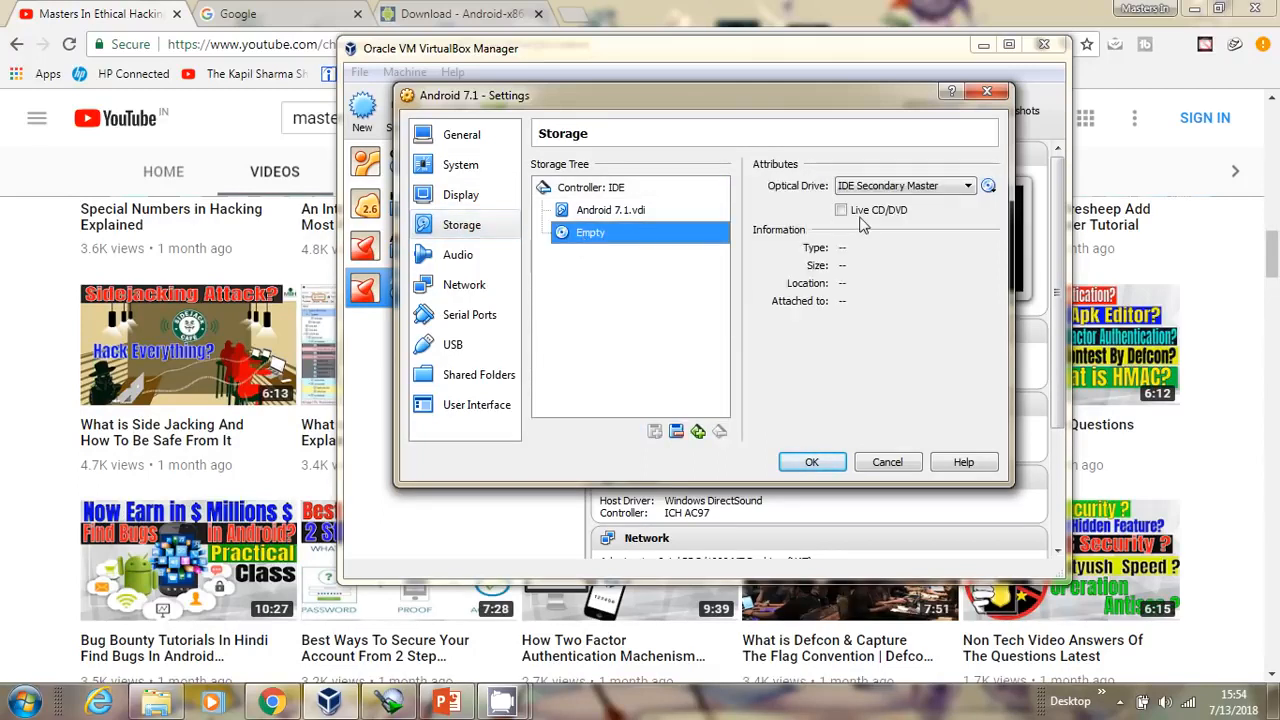
click(988, 189)
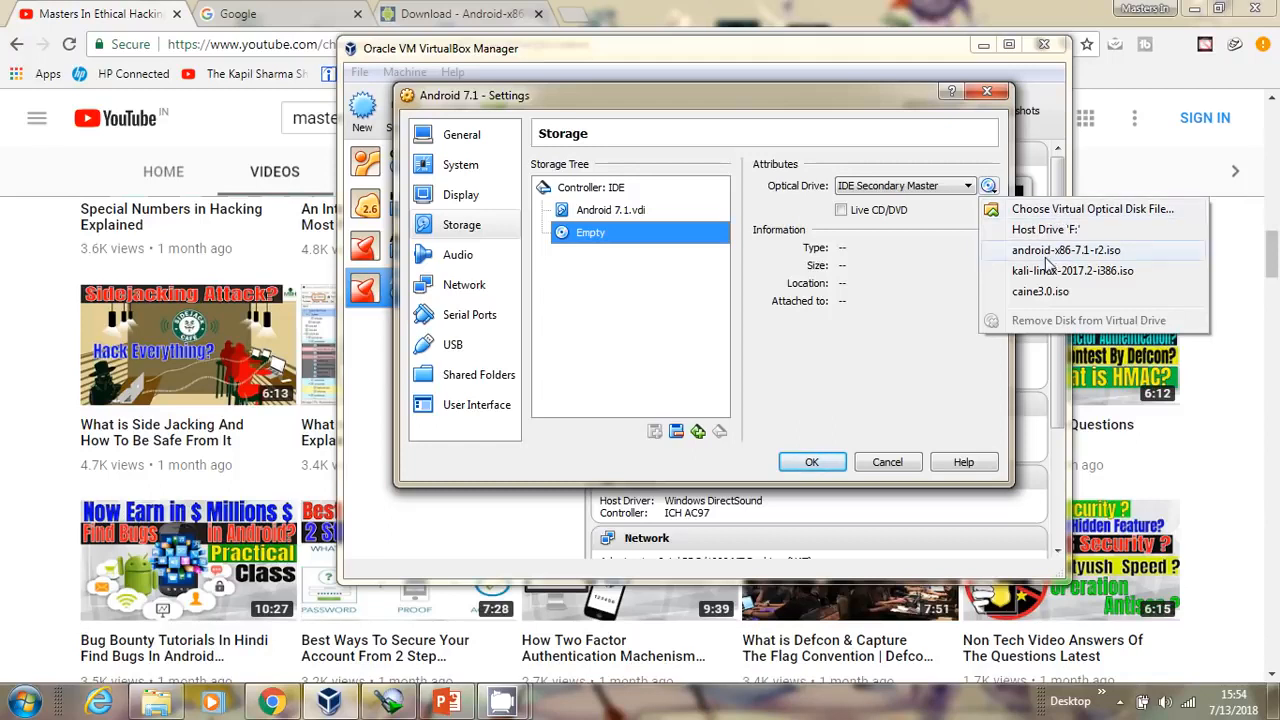
click(1047, 254)
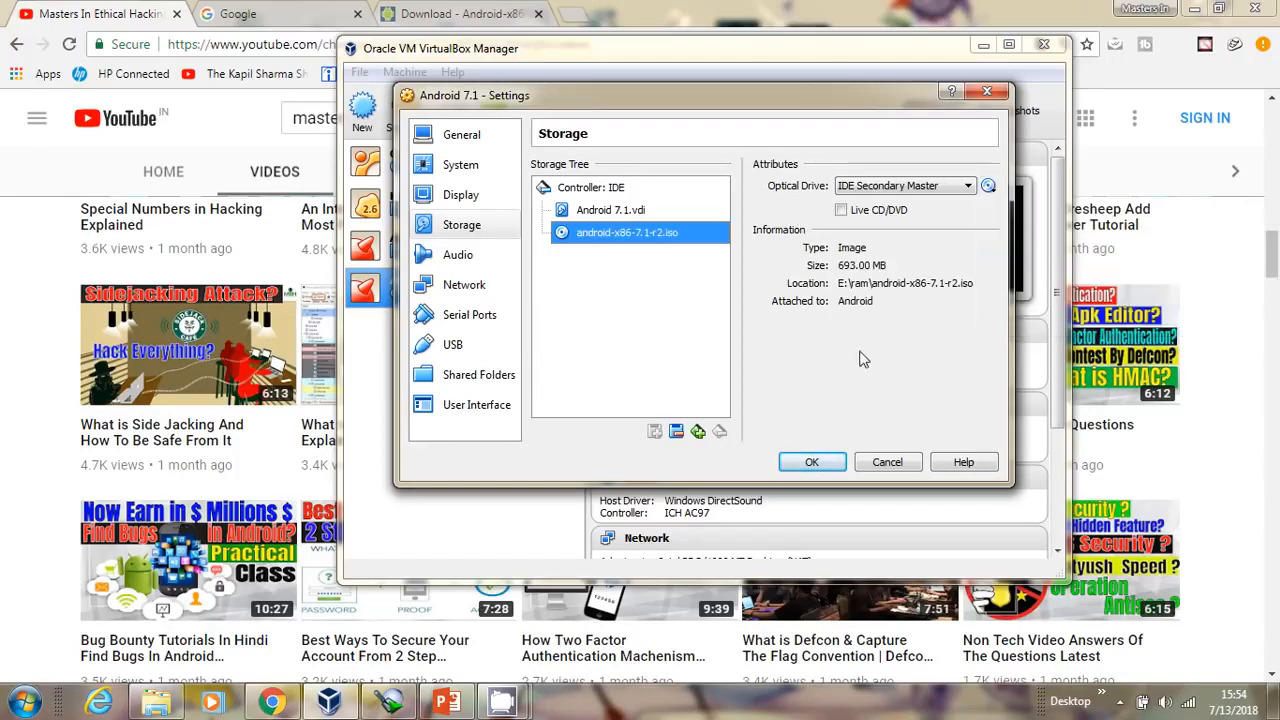
click(811, 463)
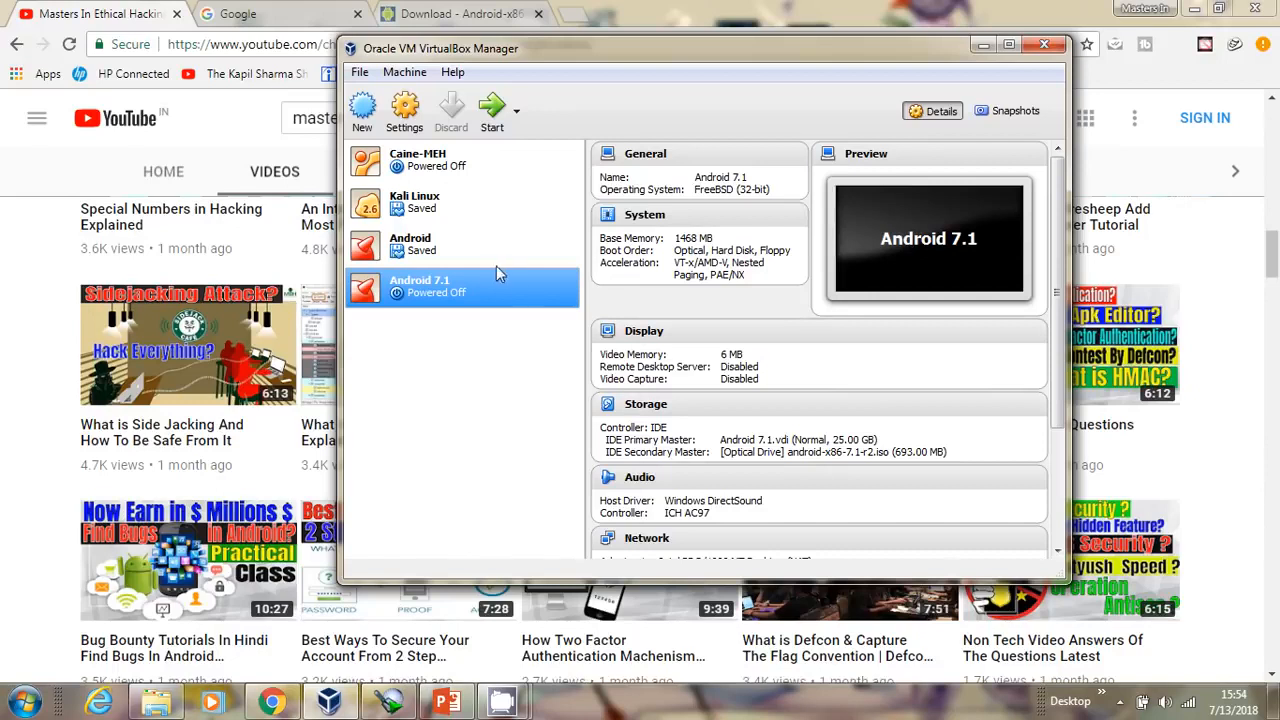
Step: Start the Android 7.1 machine and boot the Live CD option that runs Android-x86 without installation
click(466, 258)
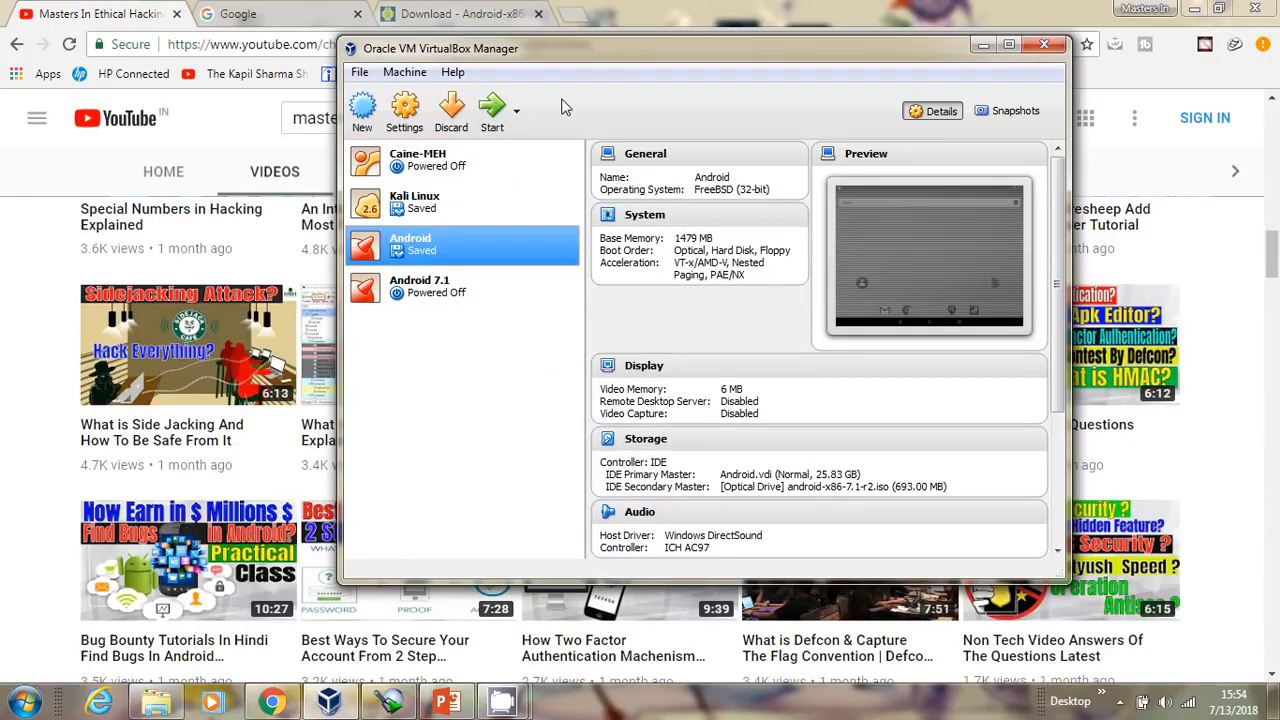
click(424, 287)
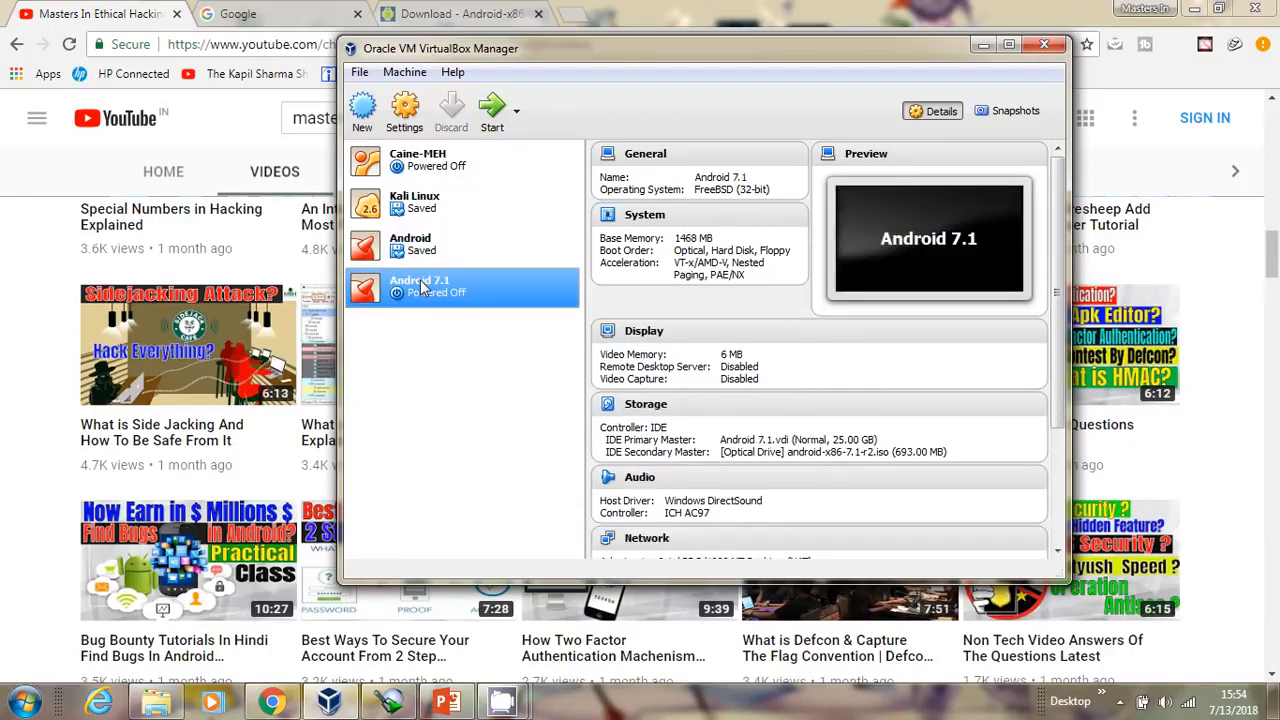
click(488, 118)
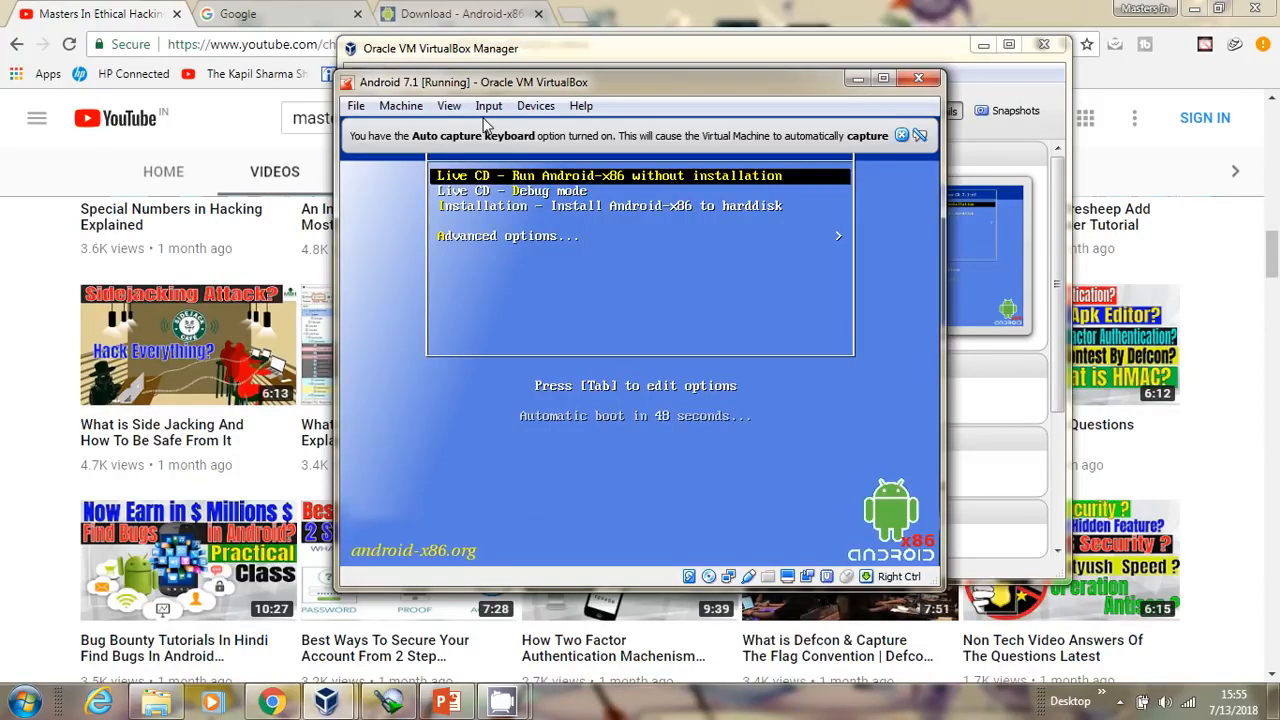
key(Return)
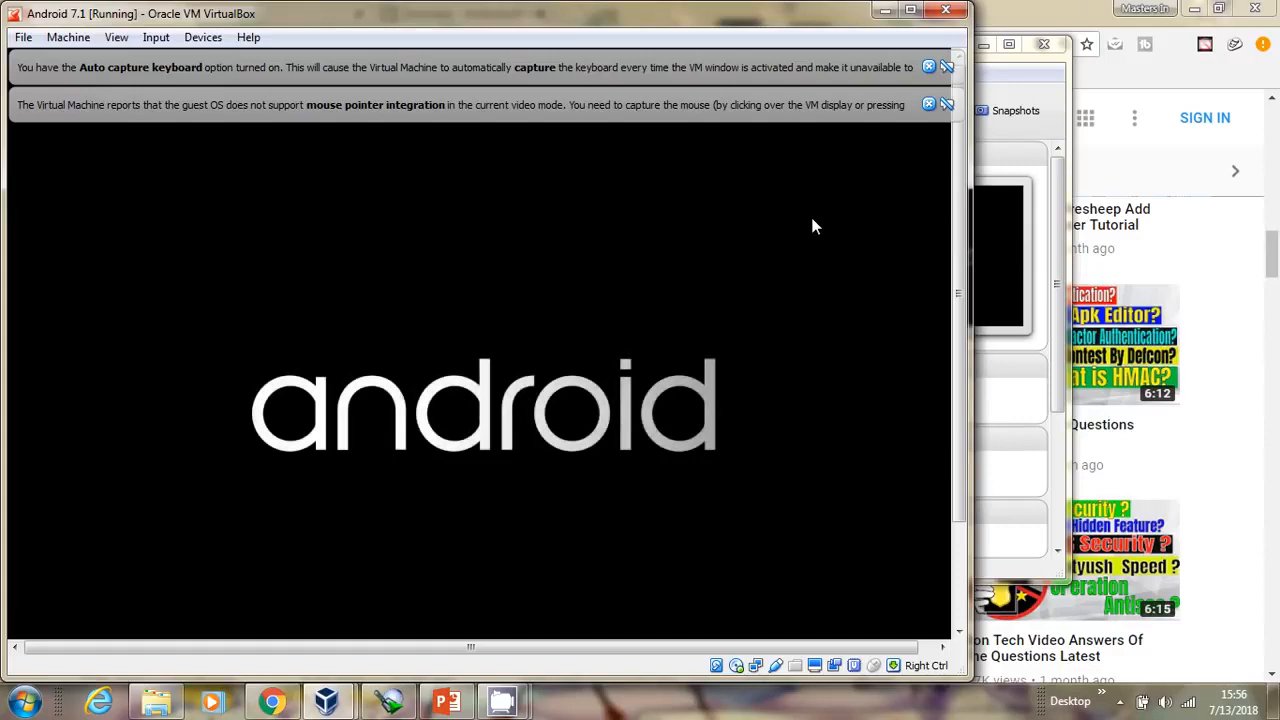
Step: Close the running Android 7.1 machine by powering it off
click(945, 10)
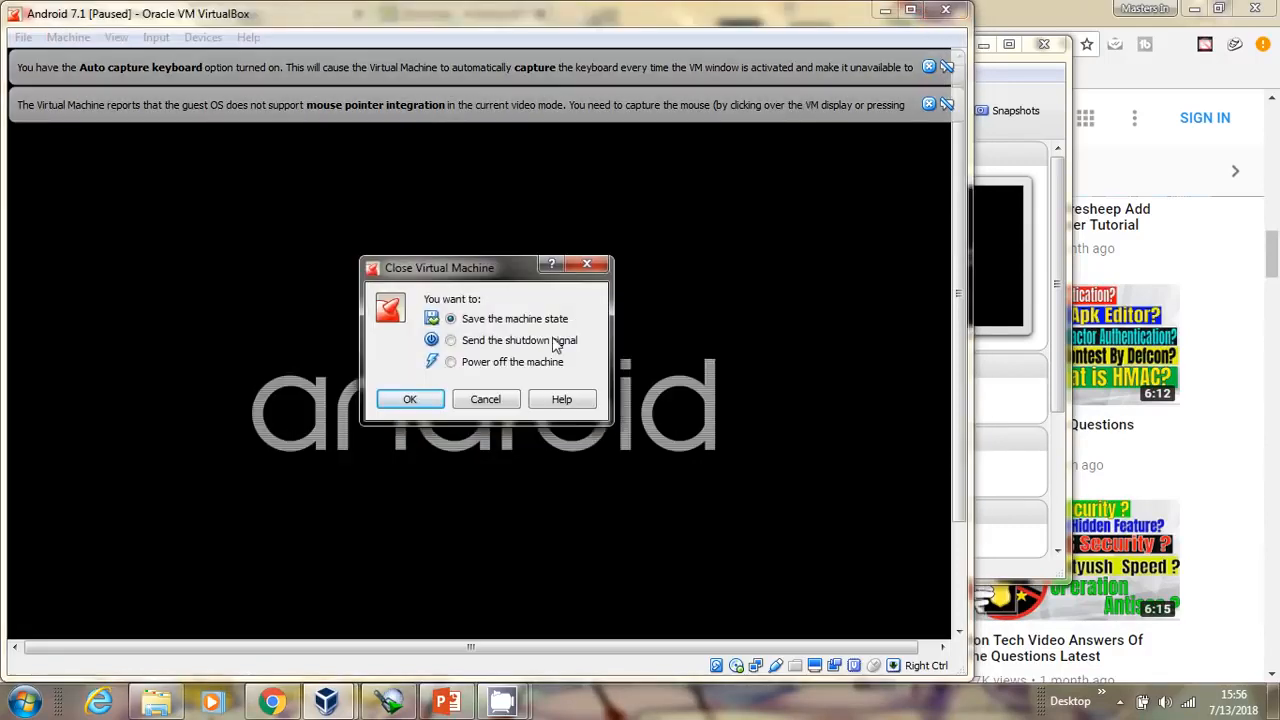
click(460, 362)
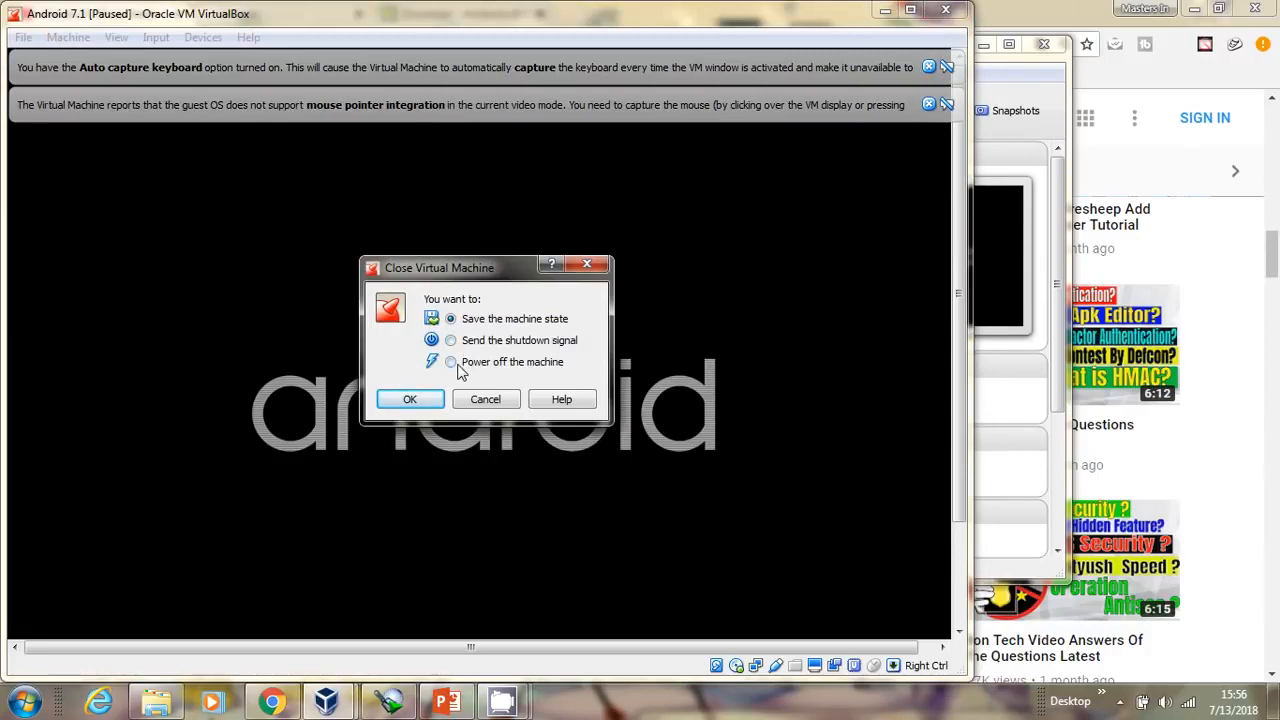
click(405, 401)
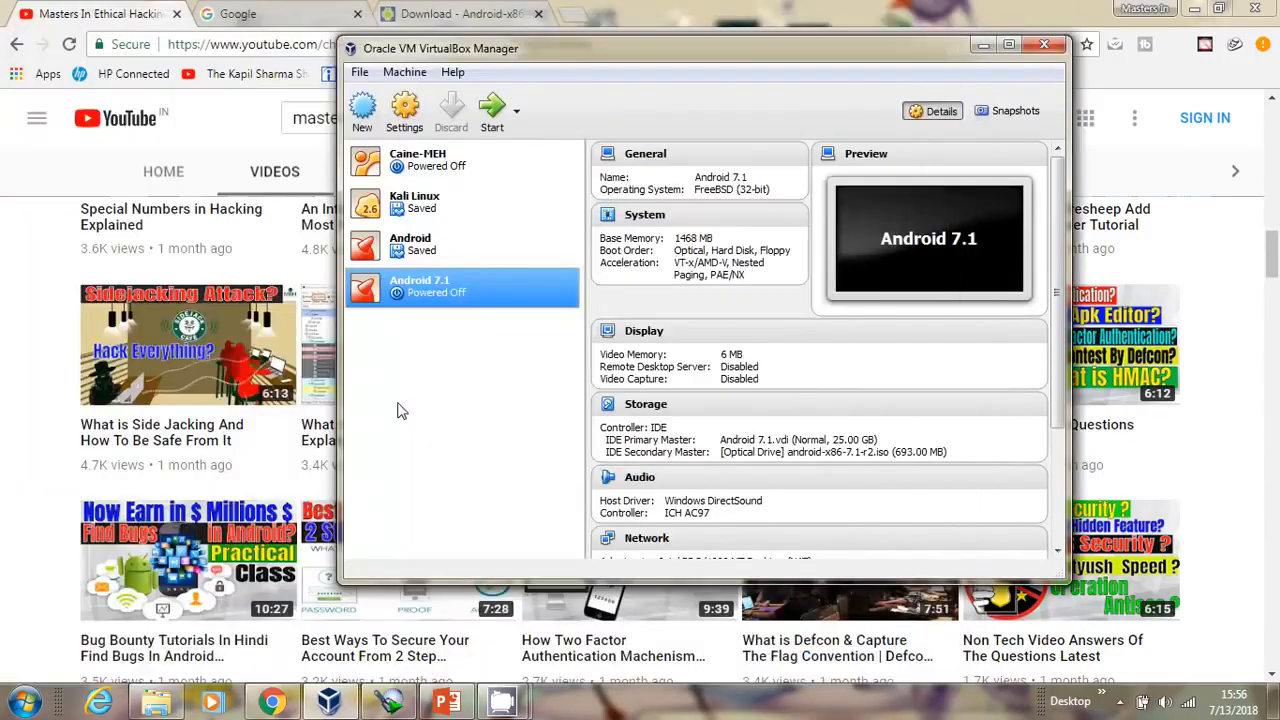
Step: Start the saved Android machine and accept the switch to Scale mode
click(457, 248)
click(490, 115)
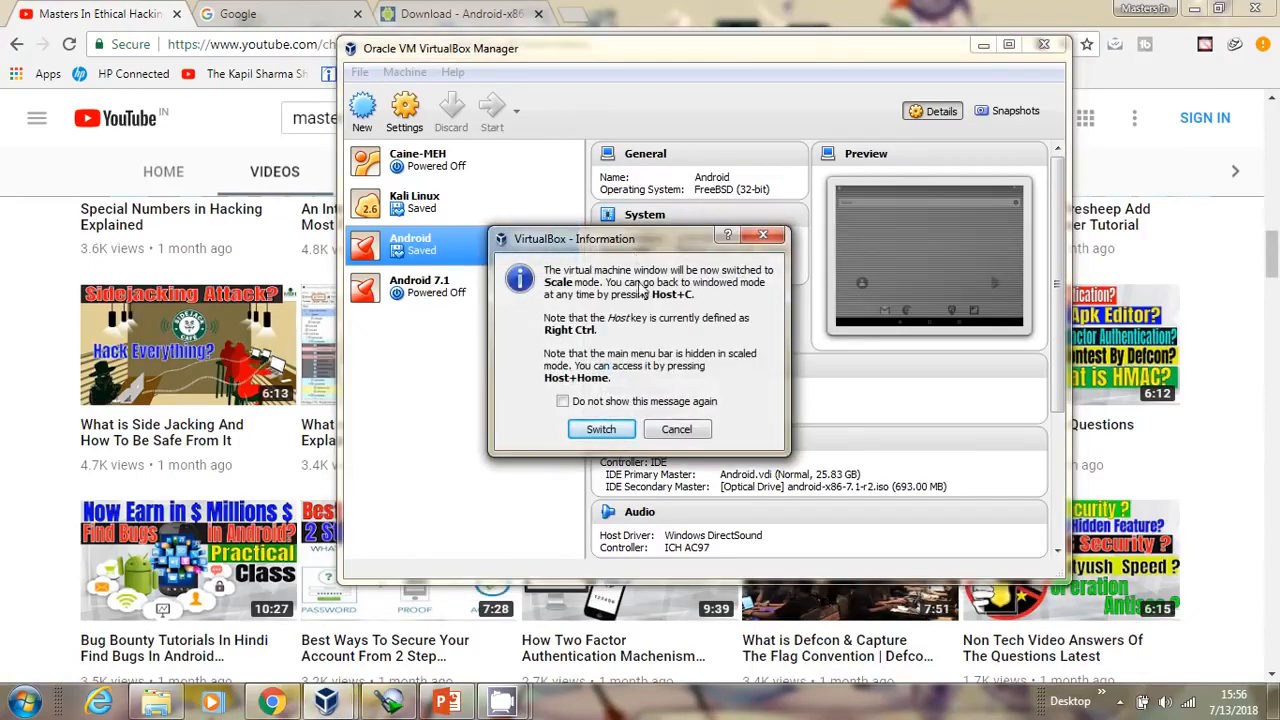
click(601, 429)
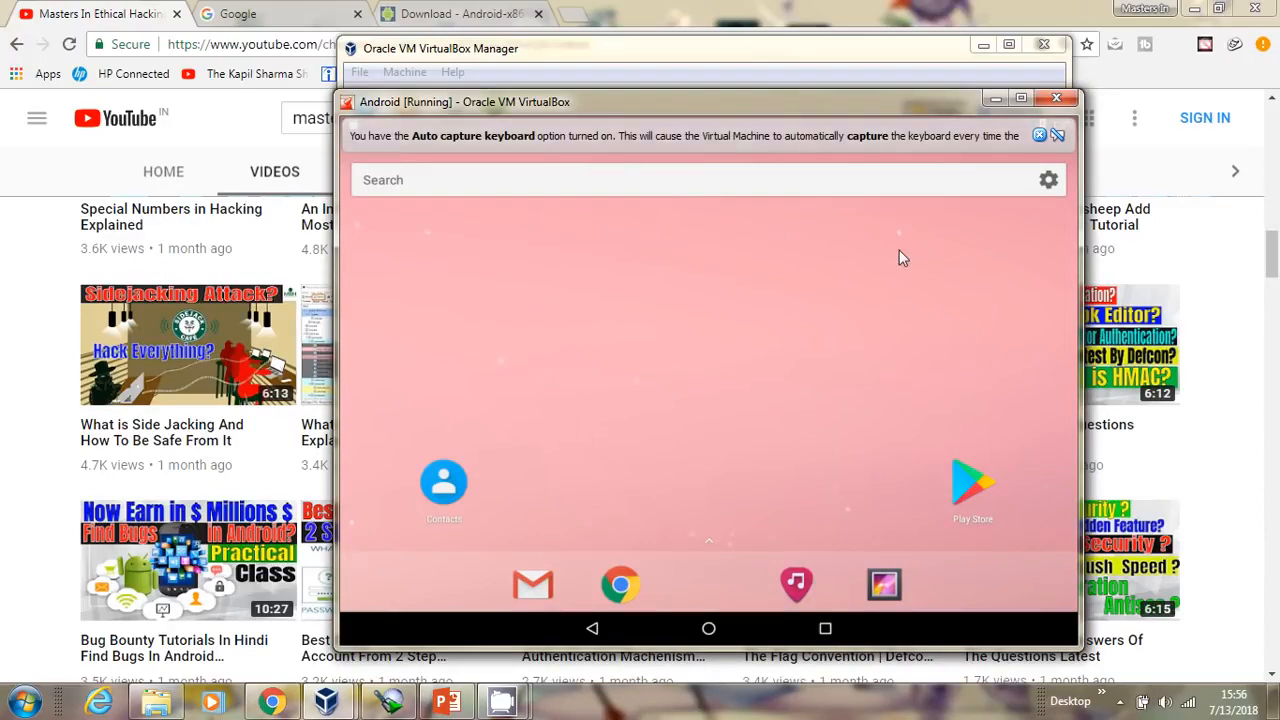
Step: View the Android home screen maximized without the keyboard capture notice, then restore the window and switch back to the Chrome browser
click(1020, 100)
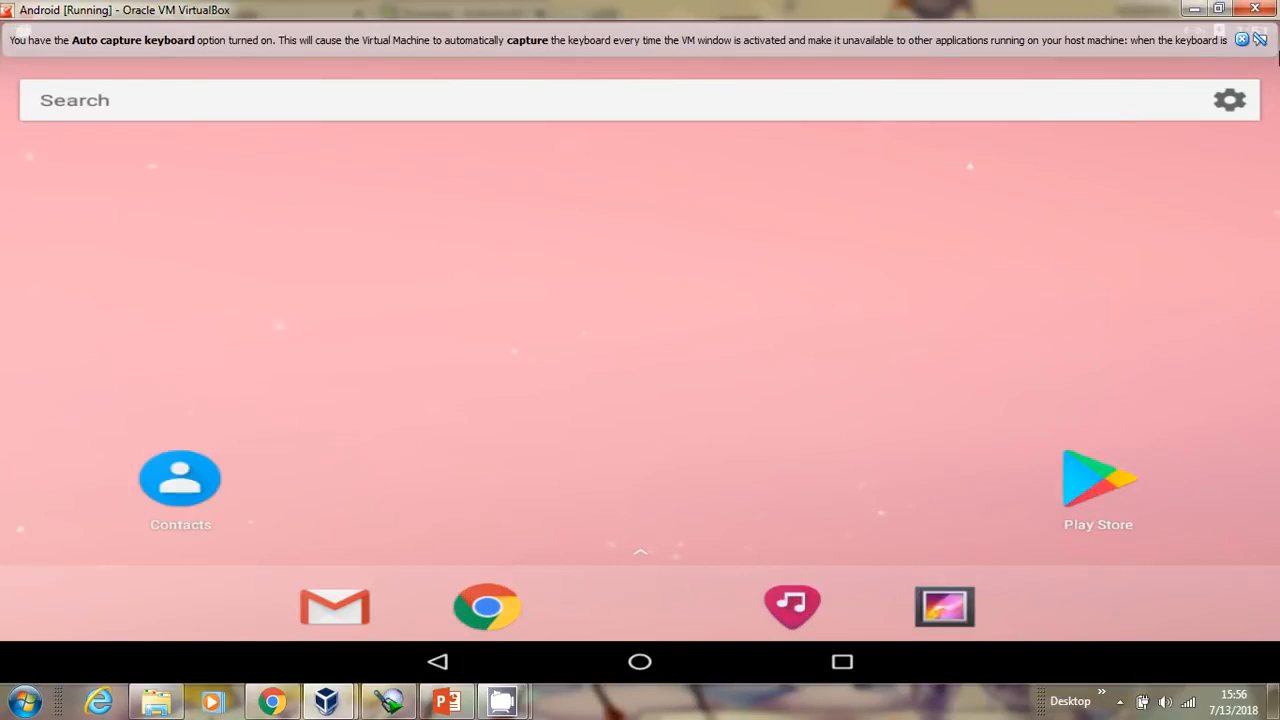
click(1241, 40)
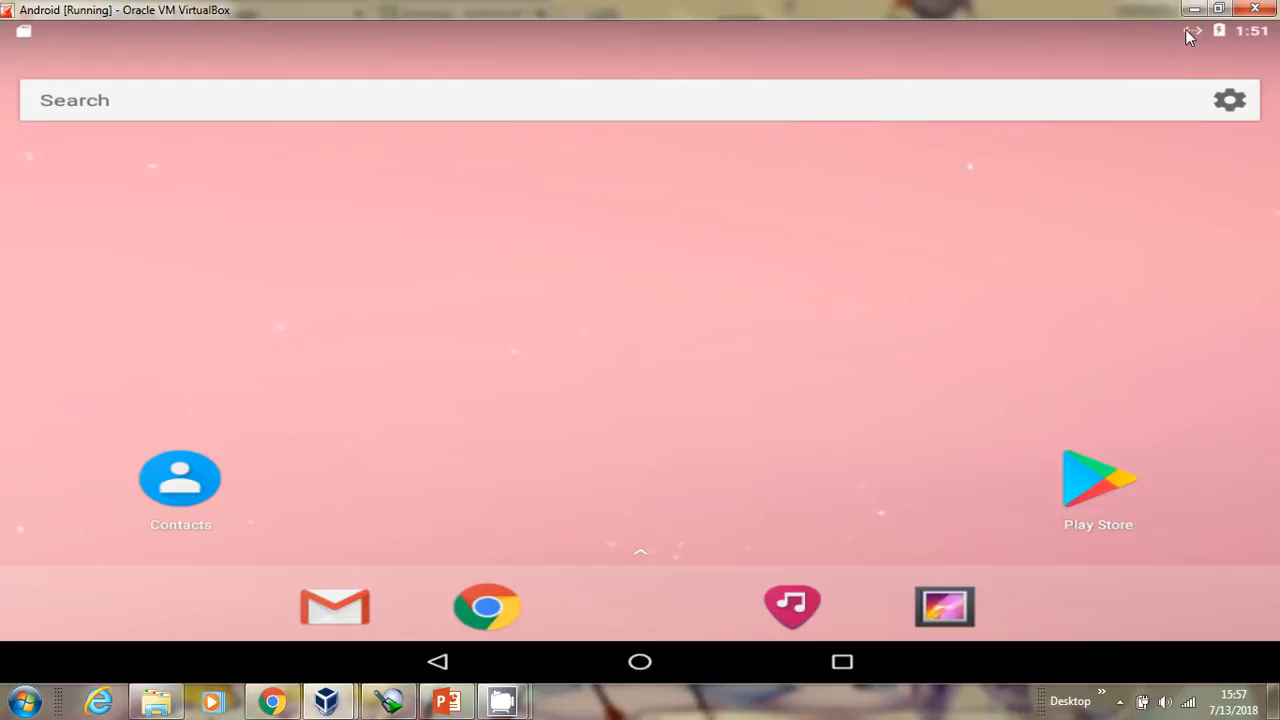
click(1218, 8)
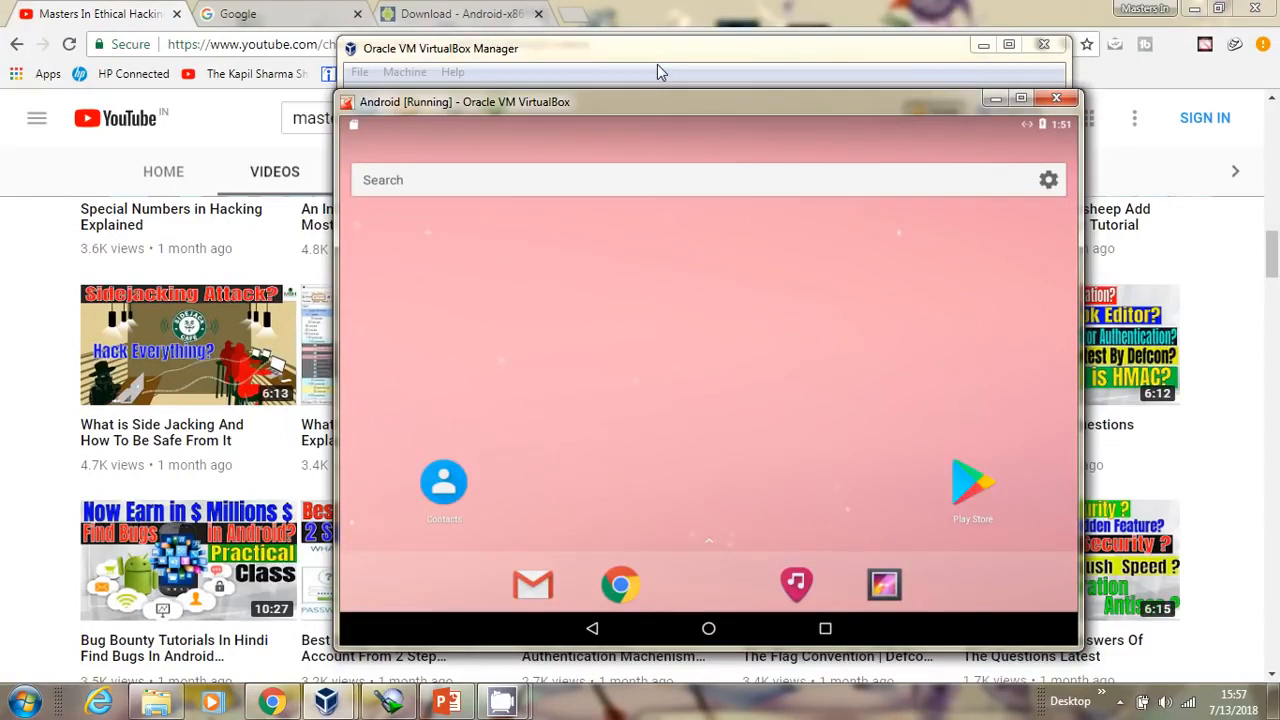
click(26, 310)
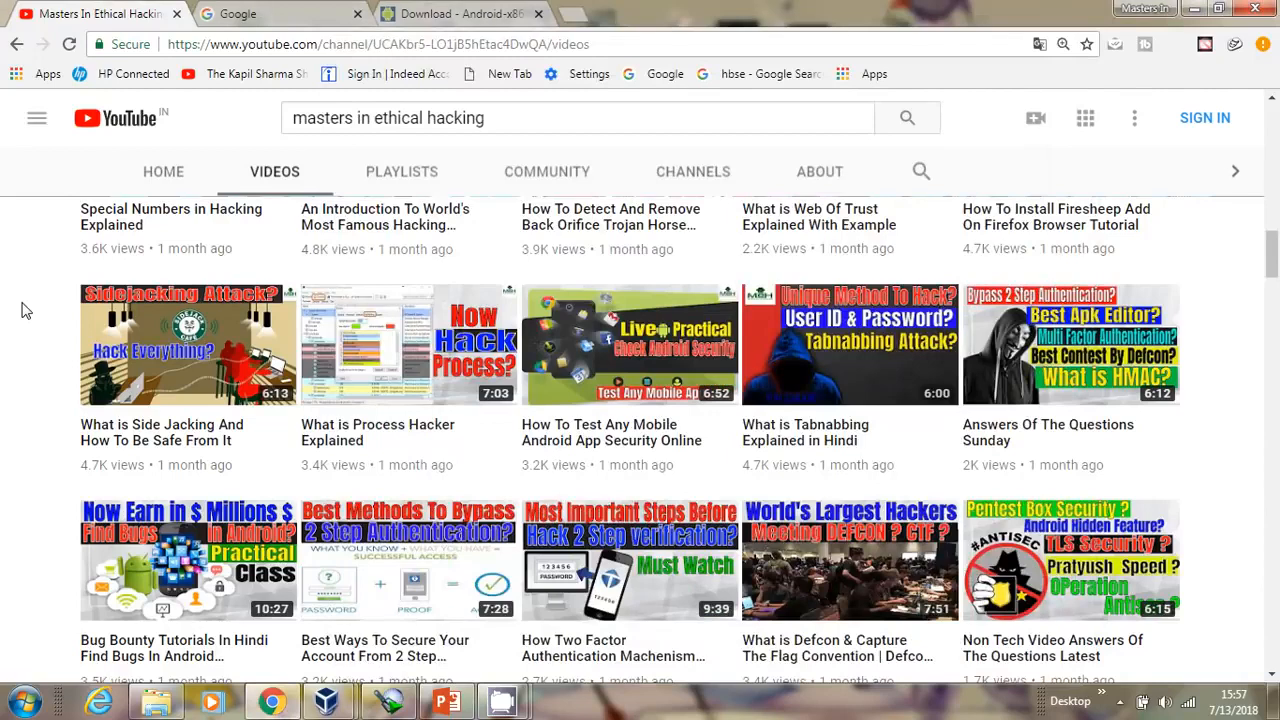